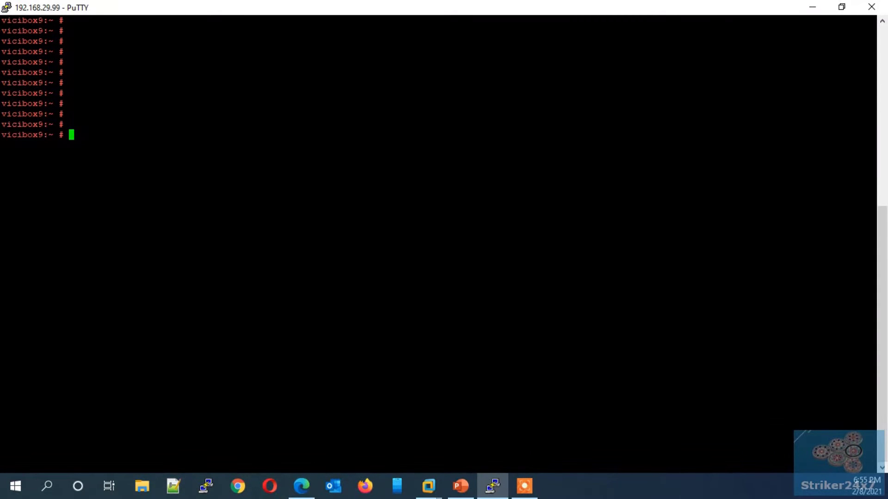
- Run the pasted openssl req -x509 command and answer country US, state SU, locality NEYWORK
right_click(124, 136)
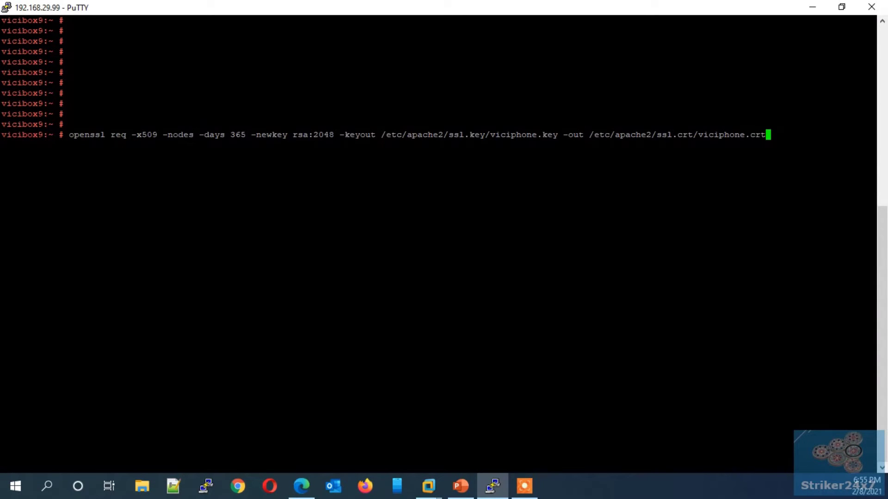
key("Left")
key("Left")
key("Left")
key("Left")
key("Return")
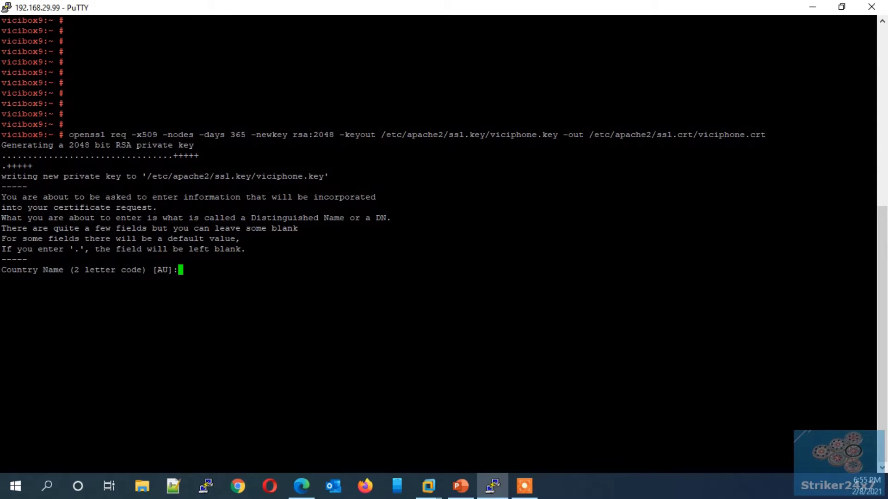
type("US")
key("Return")
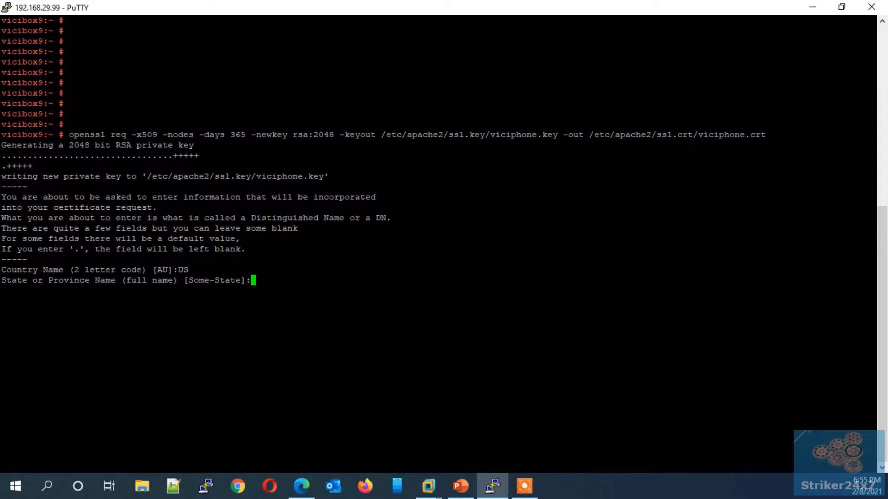
type("SU")
key("Return")
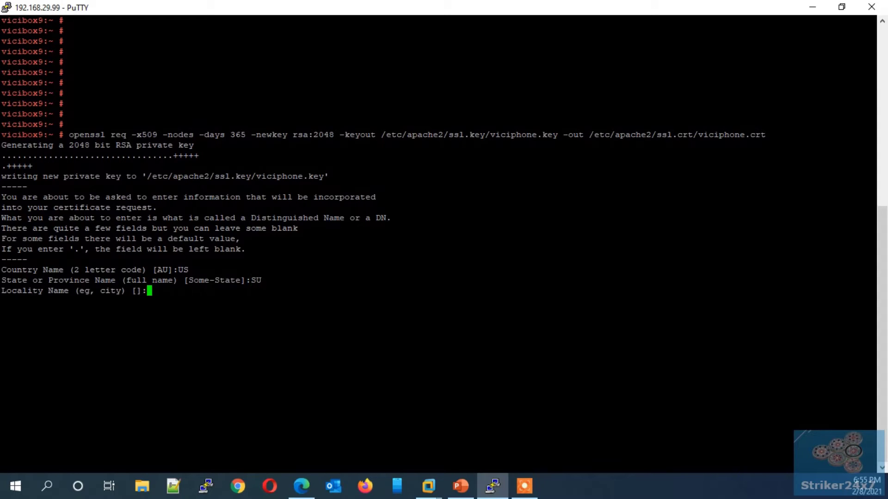
type("NEYWORK")
key("Return")
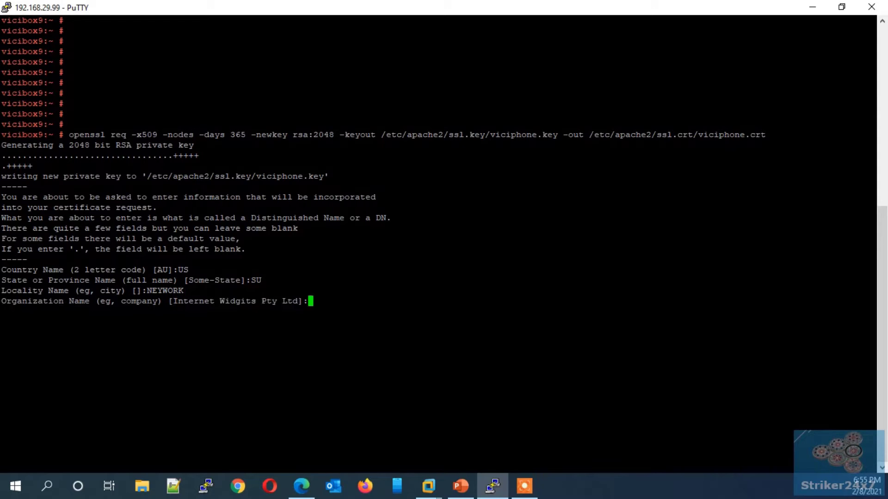
- Finish the certificate with organization striker4x7, unit tech, common name 192.168.29.99 and an e-mail address
type("striker4x7")
key("Return")
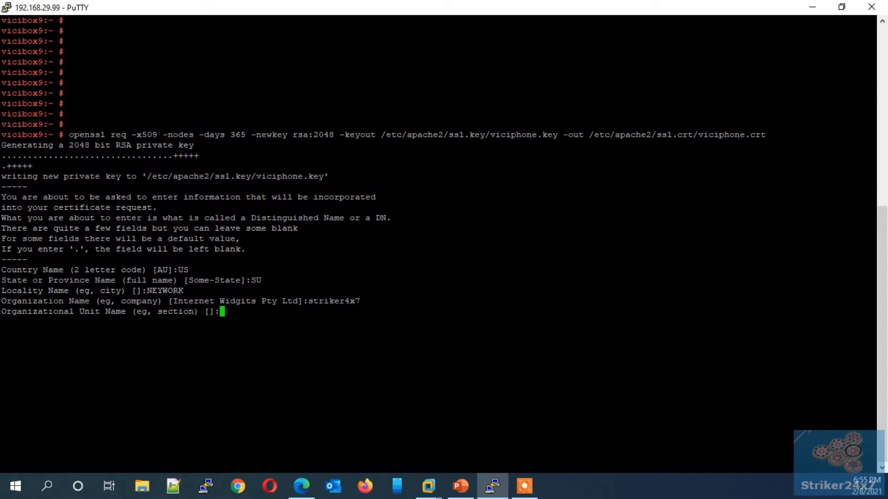
type("tech")
key("Return")
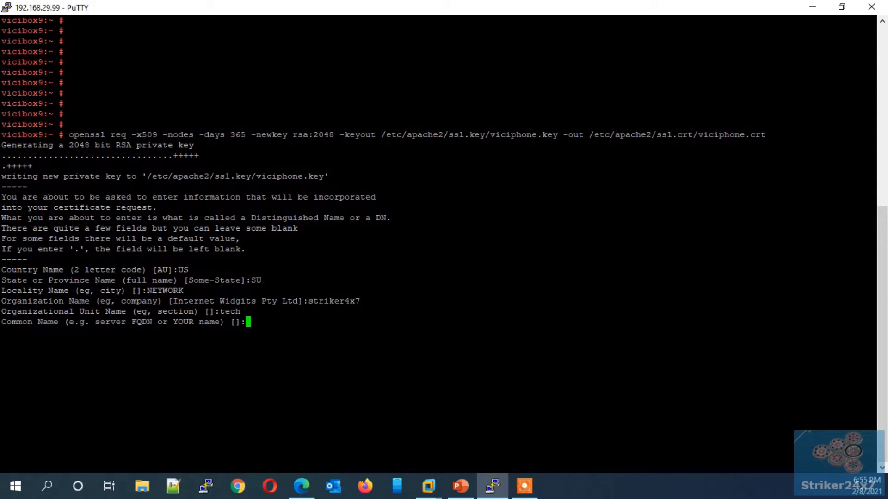
type("192.168.29.99")
key("Return")
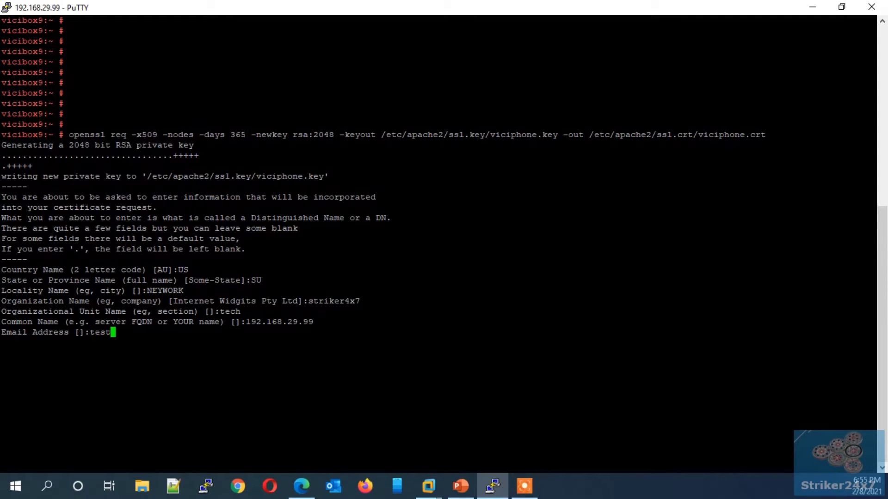
key("Return")
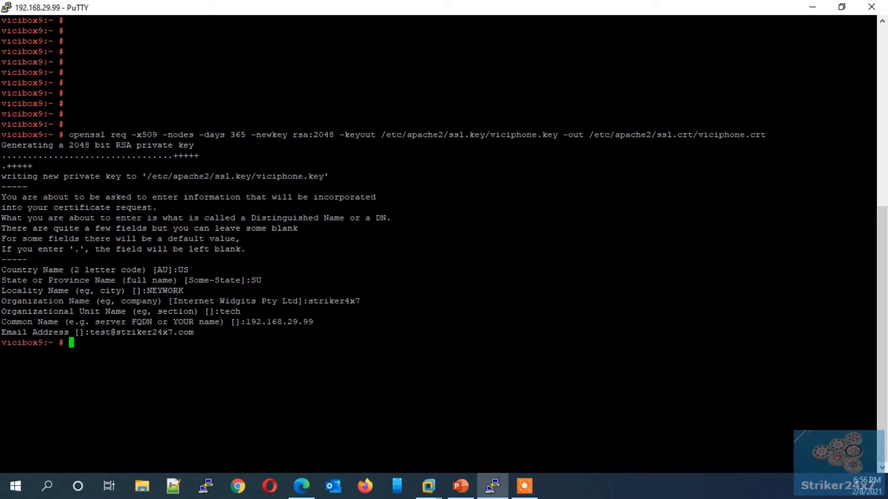
key("Return")
key("Return")
- Change to /etc/apache2/ssl.crt and list it to confirm viciphone.crt exists
type("cd /")
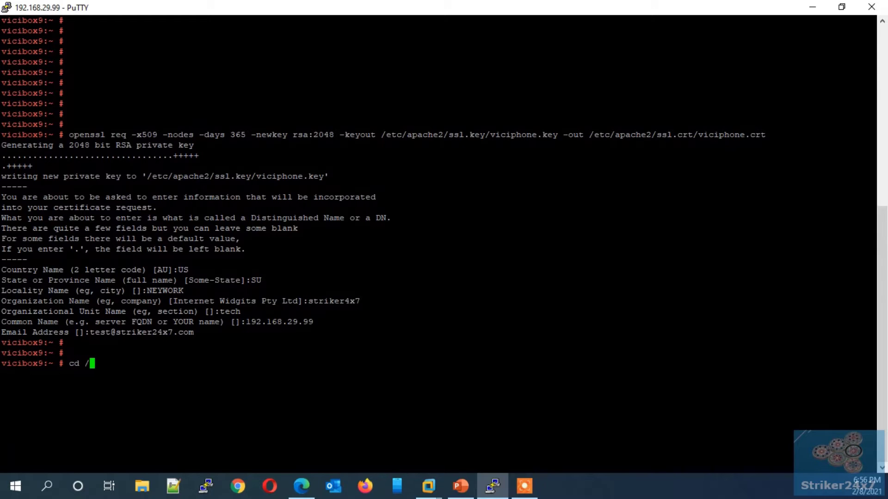
type("etc/apa")
key("Tab")
type("s")
key("Tab")
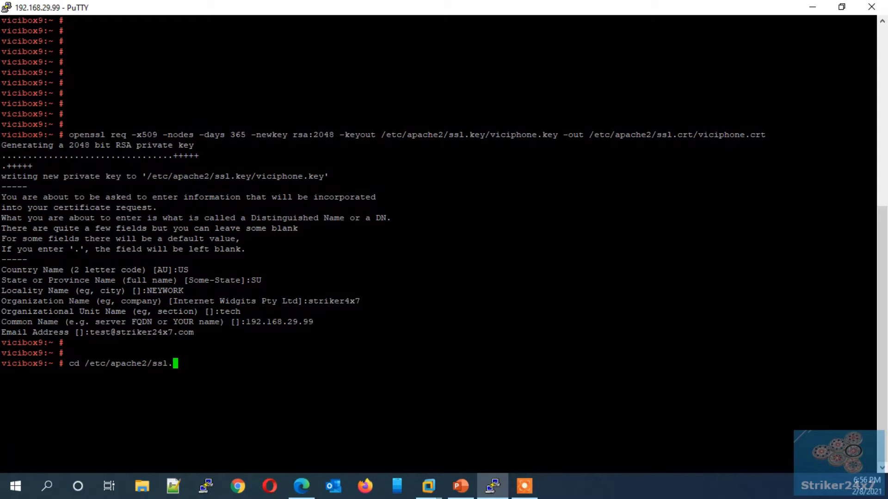
type("crt")
key("Tab")
key("Return")
type("ls")
key("Return")
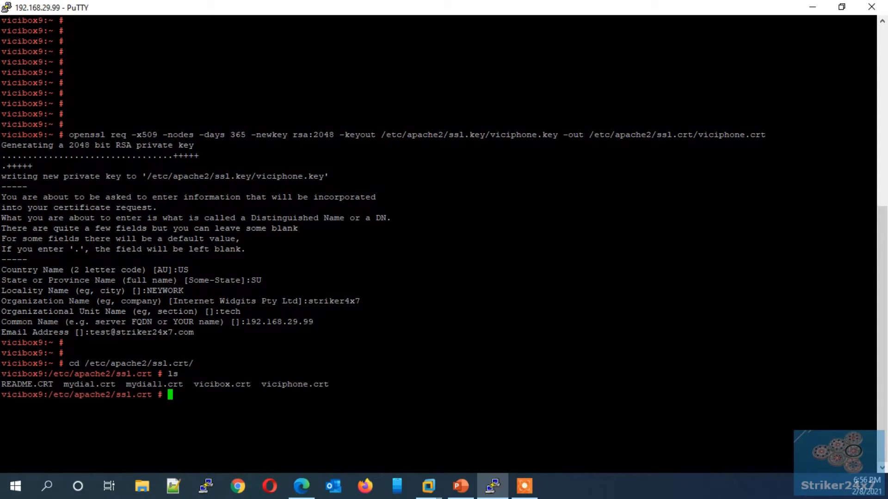
left_click_drag(262, 384, 329, 384)
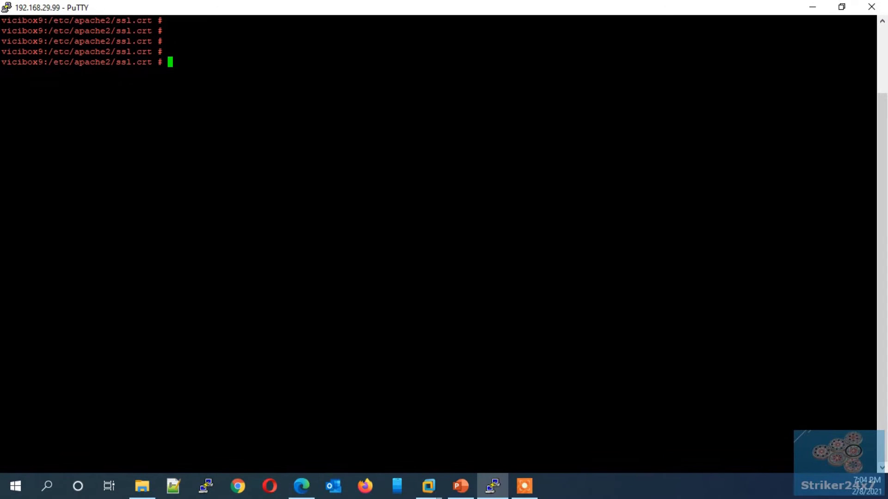
- Open /etc/apache2/vhosts.d/1111-default-ssl.conf in vi
type("vi /etc/apa")
key("Tab")
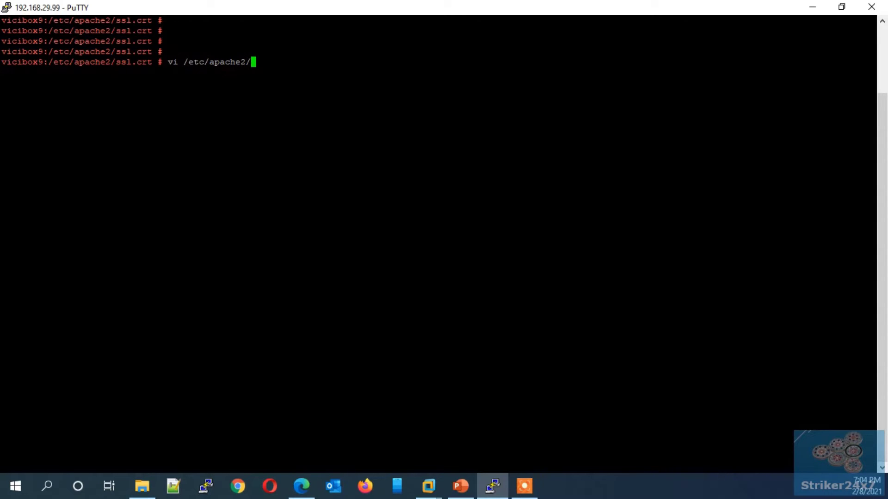
type("v")
key("Tab")
type("1111")
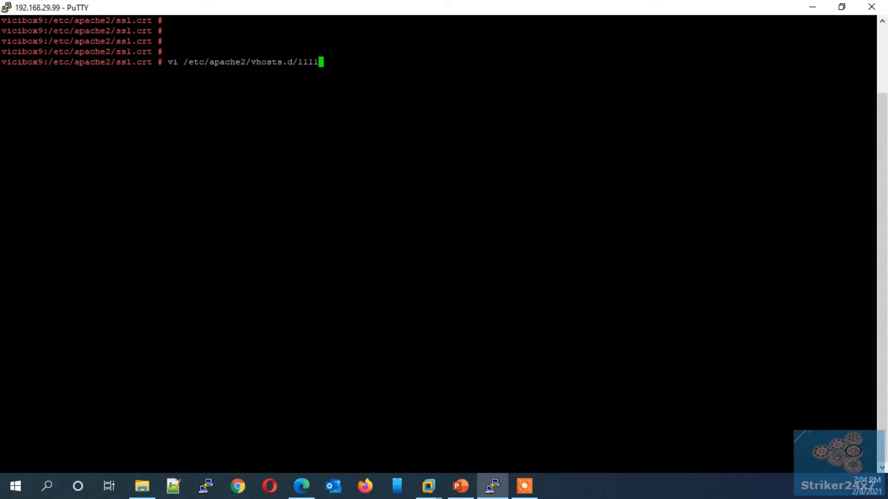
key("Tab")
type("-")
key("Tab")
key("Return")
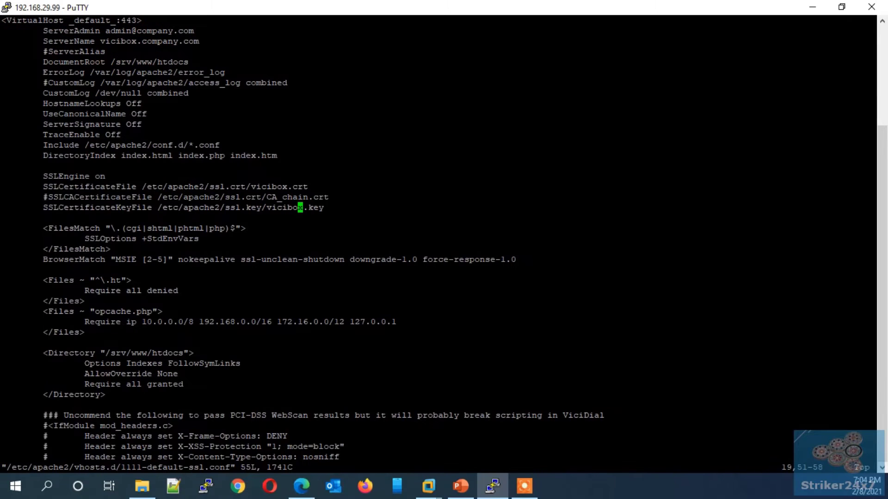
- Change vicibox to viciphone in the SSLCertificateFile and SSLCertificateKeyFile paths
key("Up")
key("Left")
key("Left")
key("Left")
key("Left")
key("Left")
key("Left")
key("Left")
key("Left")
key("Left")
key("Left")
key("Left")
key("Left")
key("Left")
key("Left")
key("Left")
key("Left")
key("Left")
key("Left")
key("Left")
key("Left")
key("Up")
key("Right")
key("Right")
key("Right")
key("Right")
key("Right")
key("Right")
key("Right")
key("Right")
key("Right")
key("Right")
key("Right")
key("Right")
key("Right")
key("Right")
key("Right")
key("Right")
key("Right")
key("Left")
key("Left")
key("i")
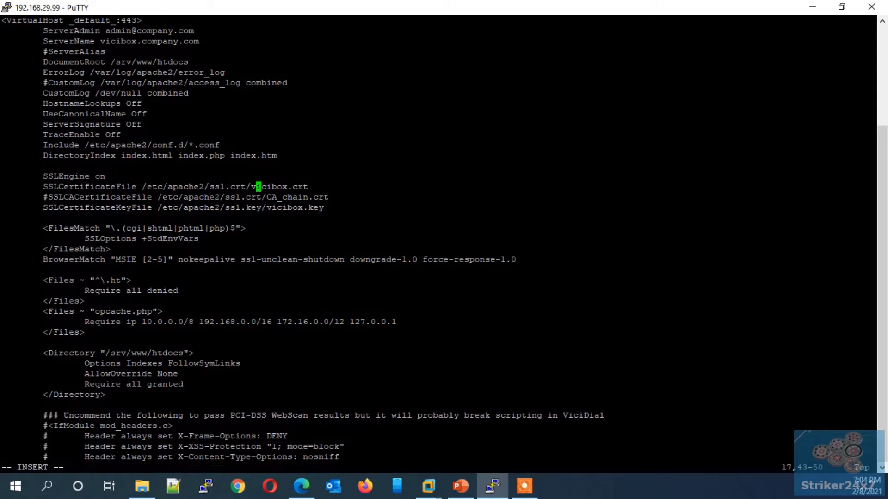
key("Delete")
key("Delete")
key("Delete")
key("Delete")
key("Delete")
key("Delete")
type("iciphone")
key("Down")
key("Down")
key("Right")
key("BackSpace")
key("BackSpace")
key("BackSpace")
key("BackSpace")
key("BackSpace")
type("ciphone")
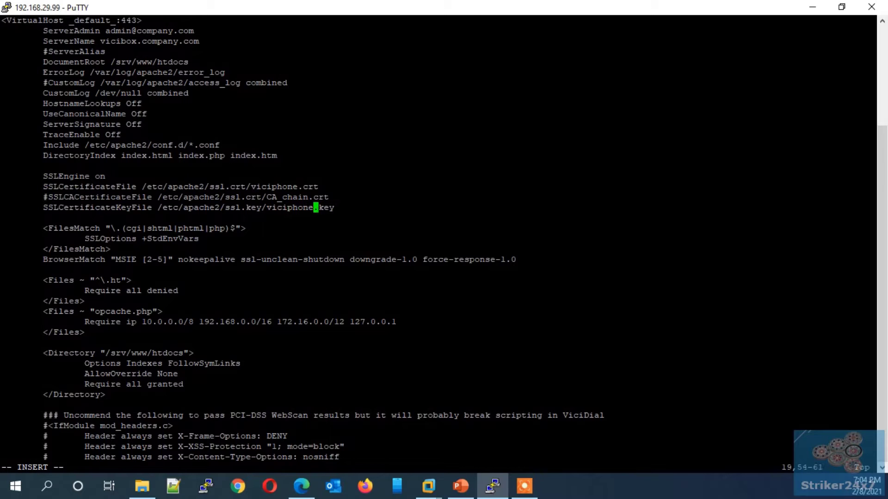
- Save 1111-default-ssl.conf with :wq and exit vi
left_click_drag(43, 187, 136, 186)
left_click_drag(44, 207, 152, 207)
key("Escape")
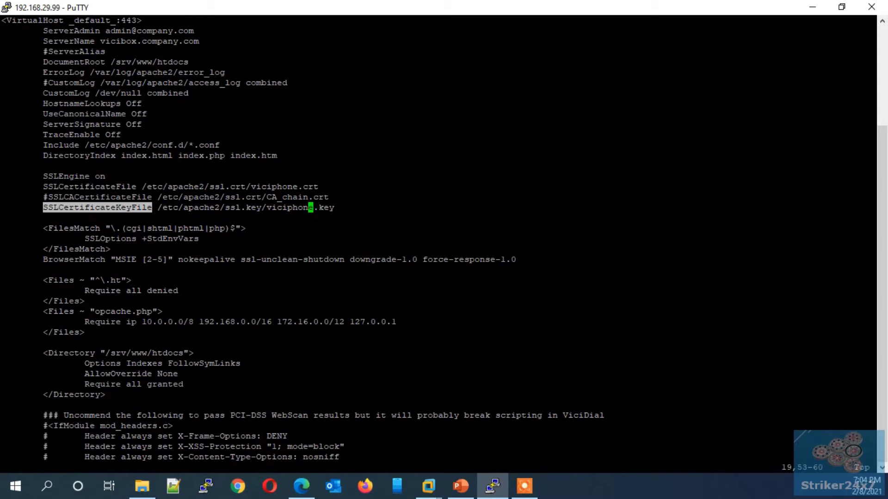
type(":wq")
key("Return")
key("Return")
key("Return")
type("vi /etc/apa")
- Open /etc/apache2/vhosts.d/1111-default.conf in vi
key("Tab")
type("vh")
key("Tab")
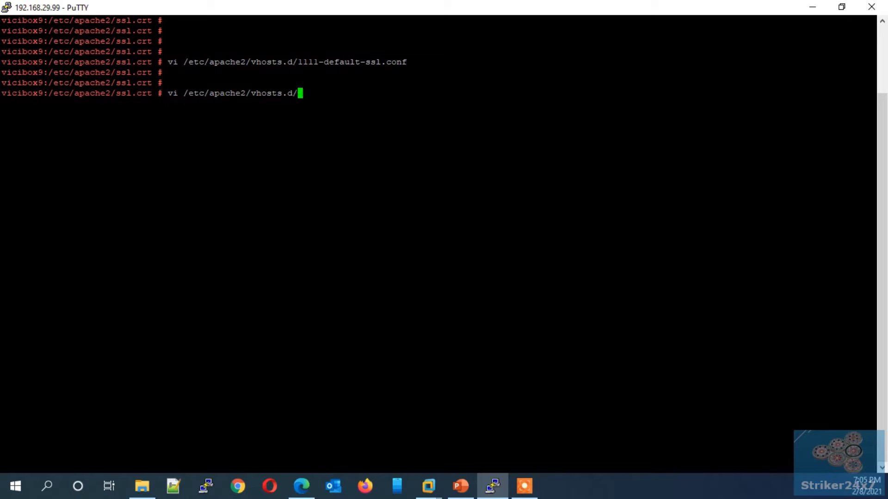
type("111")
key("Tab")
type(".c")
key("Tab")
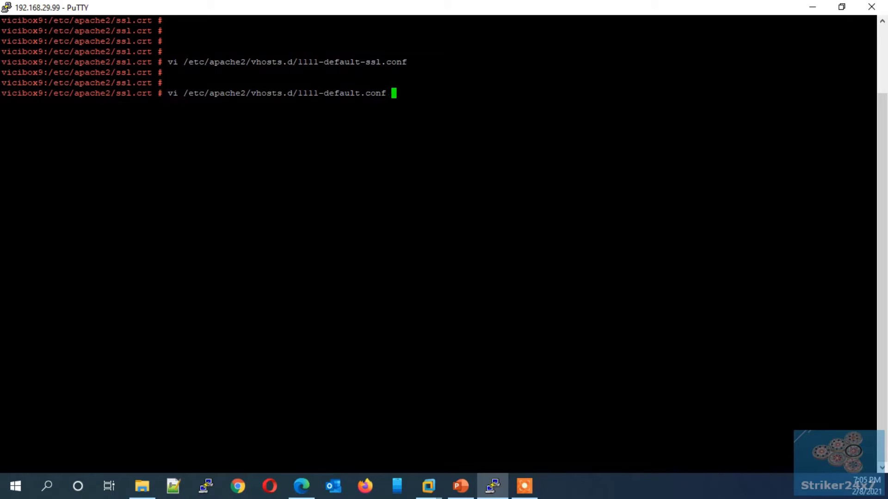
key("Return")
key("Up")
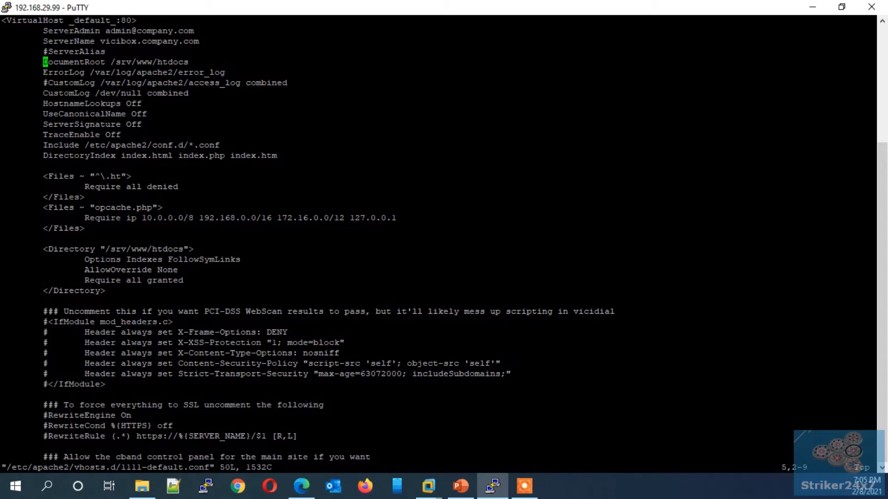
key("o")
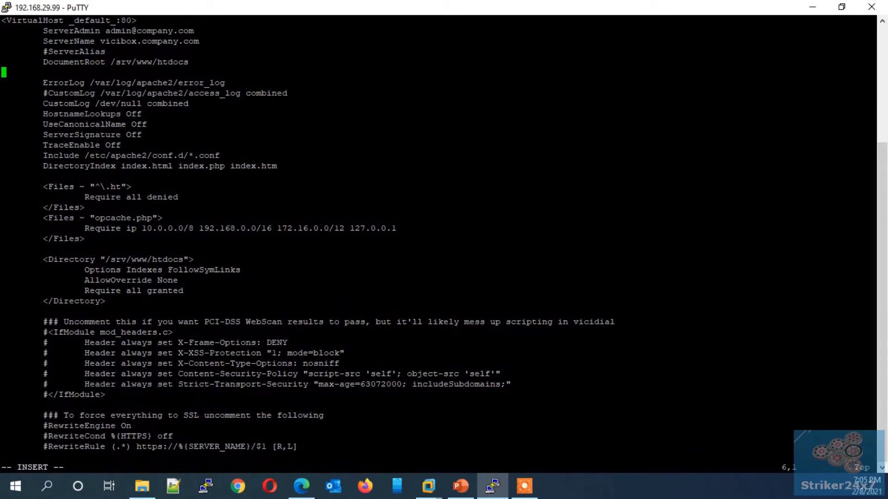
key("Tab")
type("SSLCertificateKeyFile")
key("BackSpace")
key("BackSpace")
key("BackSpace")
key("BackSpace")
key("BackSpace")
key("BackSpace")
key("BackSpace")
key("BackSpace")
key("BackSpace")
key("BackSpace")
key("BackSpace")
key("BackSpace")
key("BackSpace")
key("BackSpace")
key("BackSpace")
key("BackSpace")
key("BackSpace")
key("BackSpace")
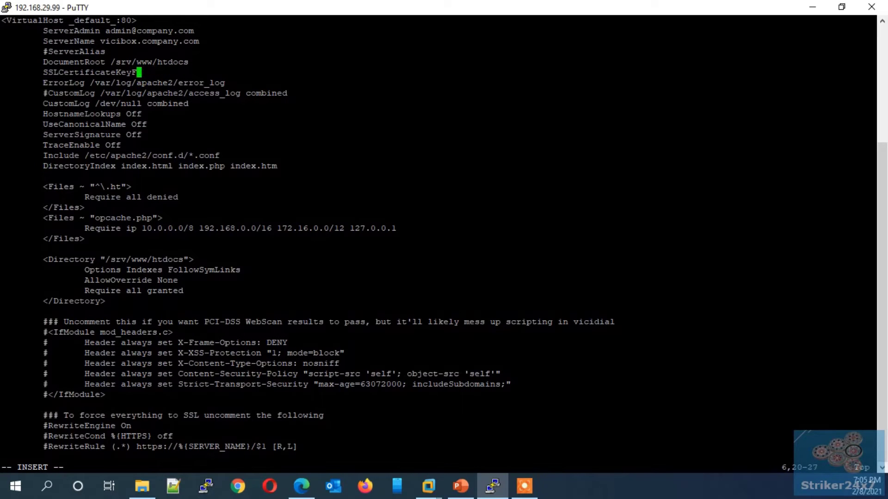
key("BackSpace")
key("BackSpace")
key("BackSpace")
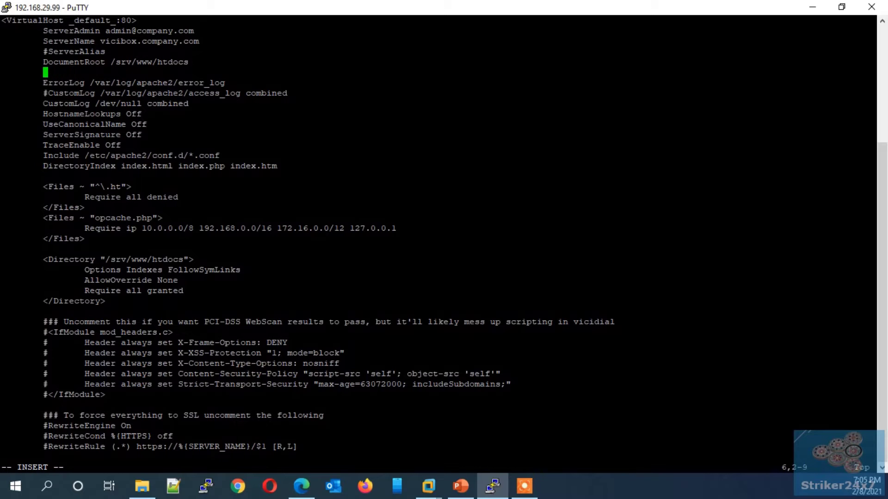
type("Redirect permanent ")
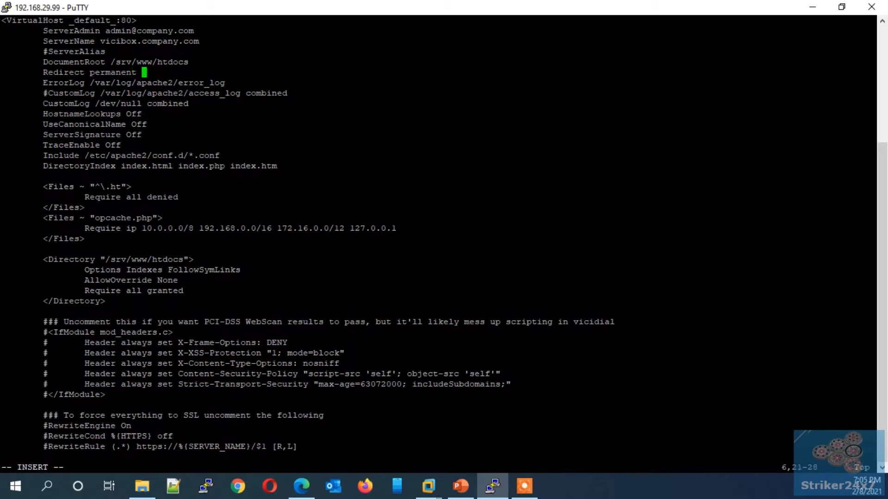
type("/ https://192.168.29.99")
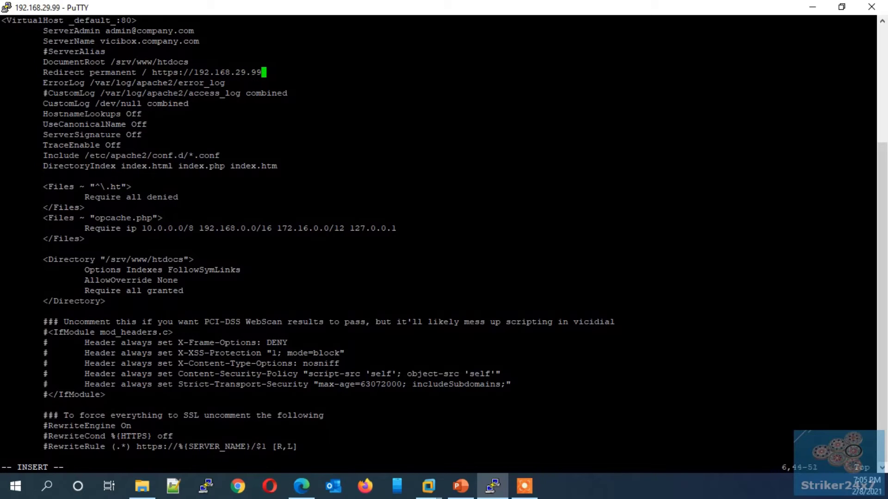
type("/")
key("Escape")
type(":wq")
key("Return")
key("Return")
key("Return")
key("Return")
key("Return")
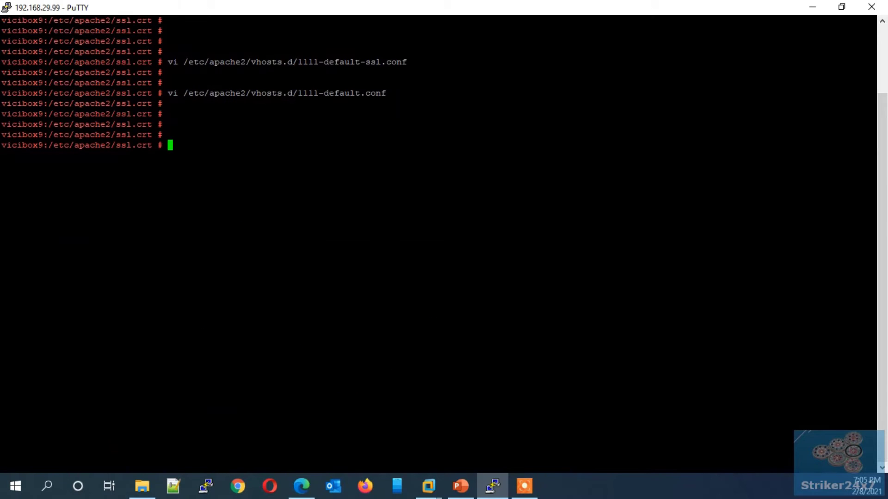
- Restart Apache with systemctl restart apache2
type("sys")
type("c")
type("temctl rest")
type("art a")
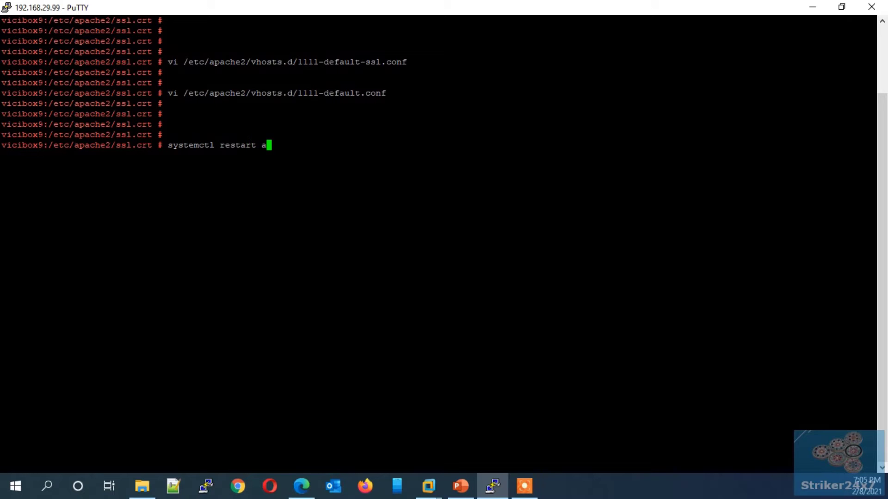
type("pache2")
key("Return")
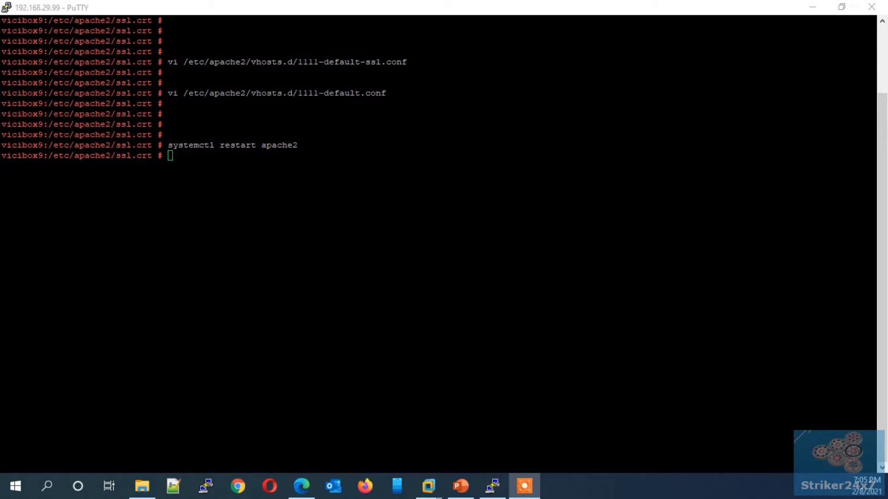
- Bring the PuTTY terminal back into focus beside the http.conf notes
left_click(501, 208)
key("Return")
key("Return")
key("Return")
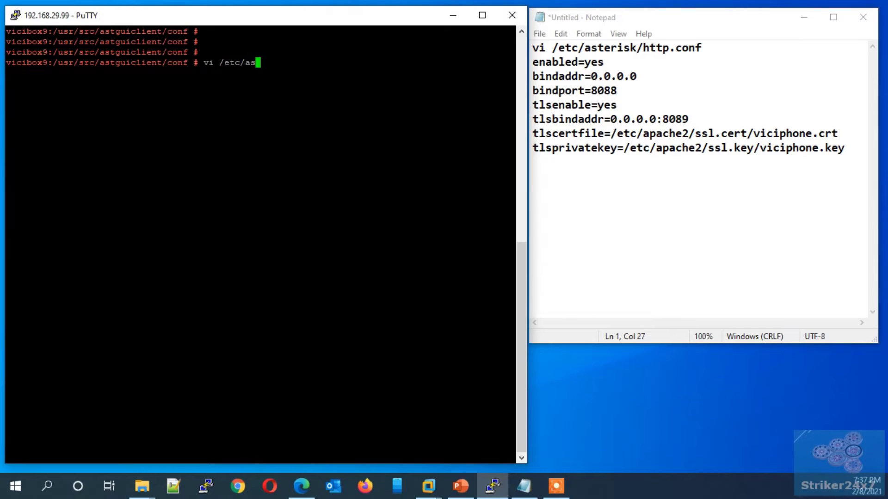
- Open /etc/asterisk/http.conf and check enabled=yes and bindaddr=0.0.0.0 against the notes
type("terisk/http.conf")
key("Return")
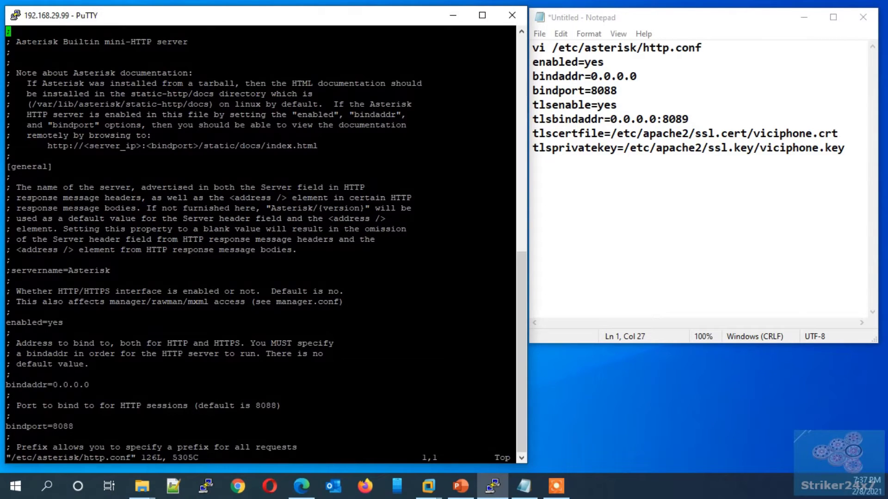
key("alt+Tab")
key("Down")
key("Home")
key("shift+End")
key("alt+Tab")
key("Down")
key("Down")
key("Down")
key("Down")
key("Down")
key("Down")
key("Down")
key("Down")
key("Down")
key("Down")
key("Down")
key("Down")
key("Down")
key("Down")
key("Down")
key("Down")
key("Down")
key("Down")
key("Down")
key("Down")
key("Down")
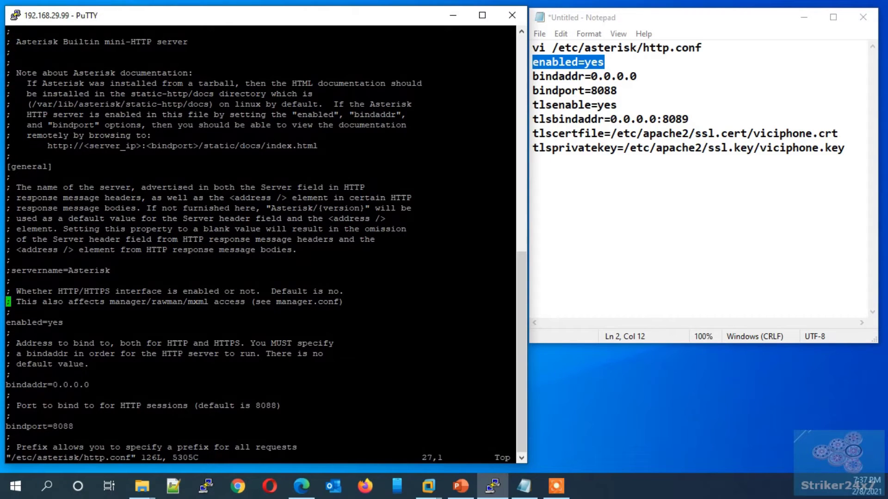
key("Right")
key("Down")
key("Down")
key("Down")
key("Down")
key("Down")
key("Down")
key("alt+Tab")
key("Down")
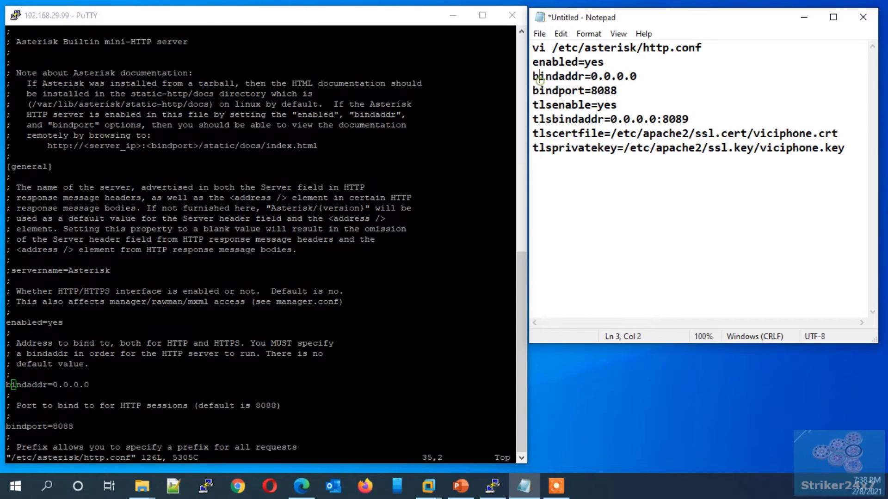
key("Home")
key("shift+End")
key("alt+Tab")
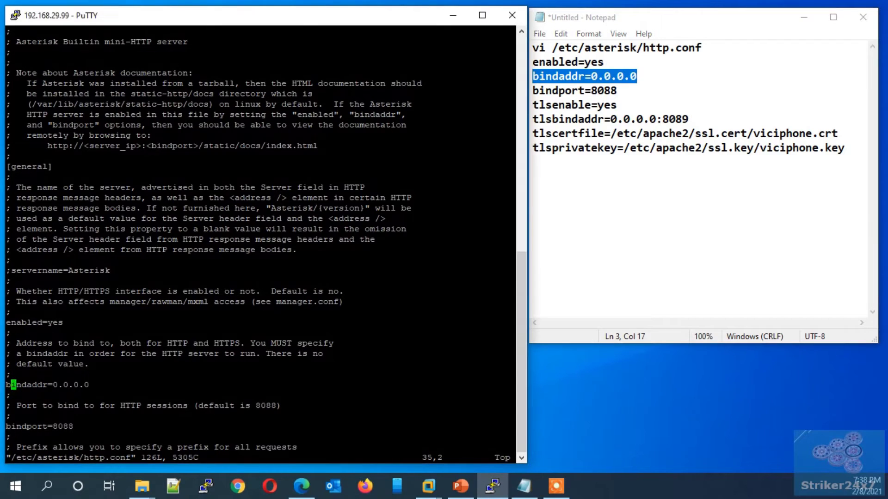
key("Down")
key("Down")
key("Down")
key("Down")
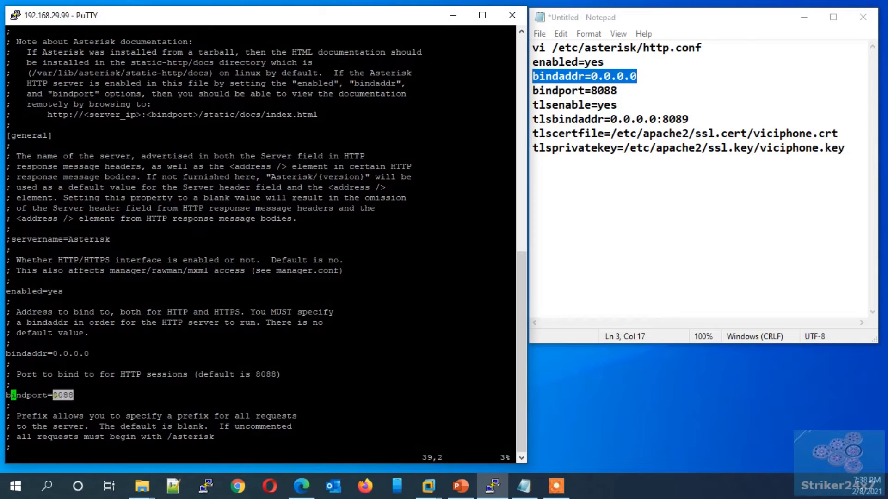
key("Down")
key("Down")
key("Down")
key("Down")
key("Down")
key("Down")
key("Down")
key("Down")
key("Down")
key("Down")
key("Down")
key("Down")
key("Down")
key("Down")
key("Down")
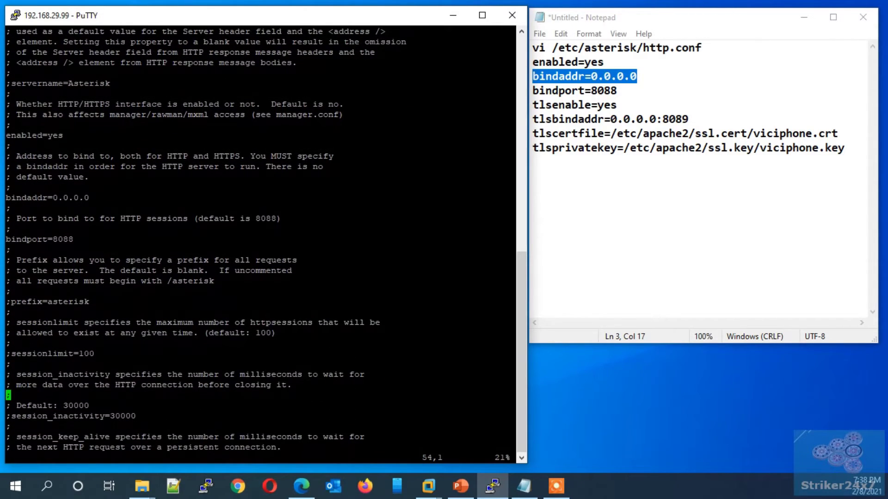
- Find the tls settings and change the tlscertfile name from mydiall to viciphone
type("/tls")
key("Return")
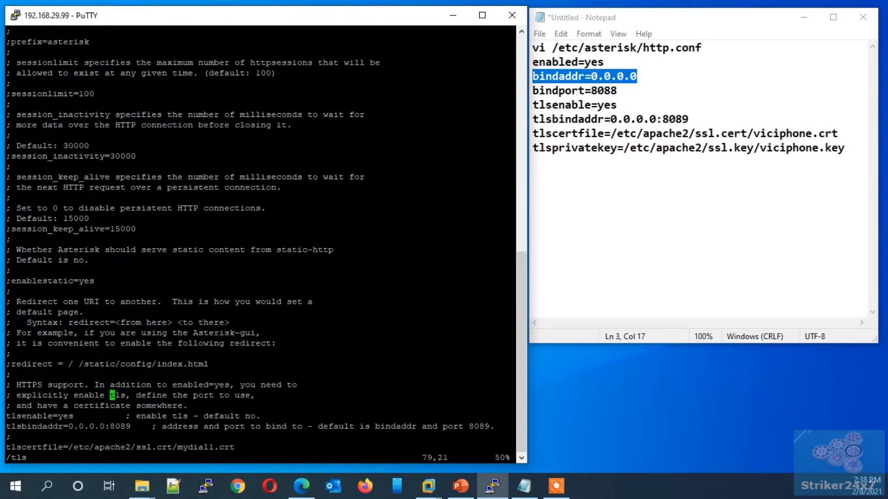
key("Down")
key("Down")
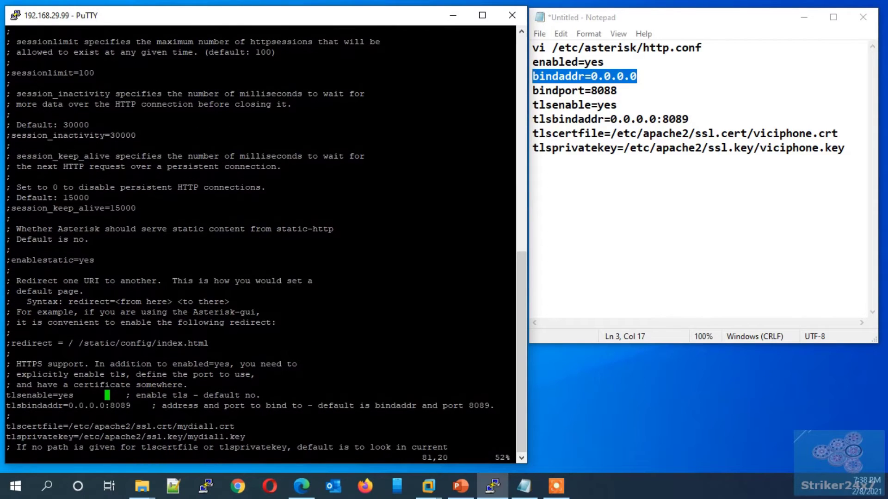
key("Left")
key("Left")
key("Left")
key("Left")
key("Left")
key("Left")
key("Left")
key("Left")
key("Left")
key("Left")
key("Left")
key("Left")
key("Left")
key("Left")
key("Left")
key("Left")
key("Left")
key("Left")
key("Left")
key("Left")
key("Right")
key("e")
key("Down")
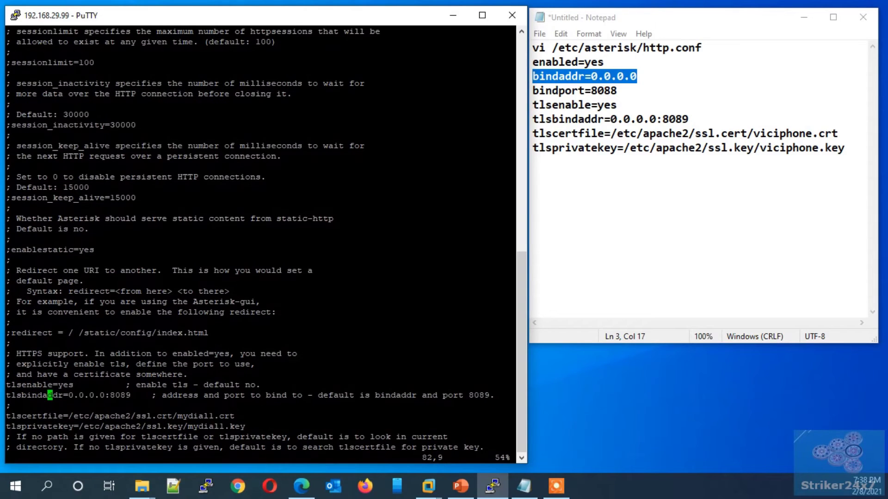
key("Right")
key("Right")
key("Right")
key("Right")
key("Right")
key("Right")
key("Right")
key("Right")
key("Right")
key("Right")
key("Right")
key("Down")
key("Down")
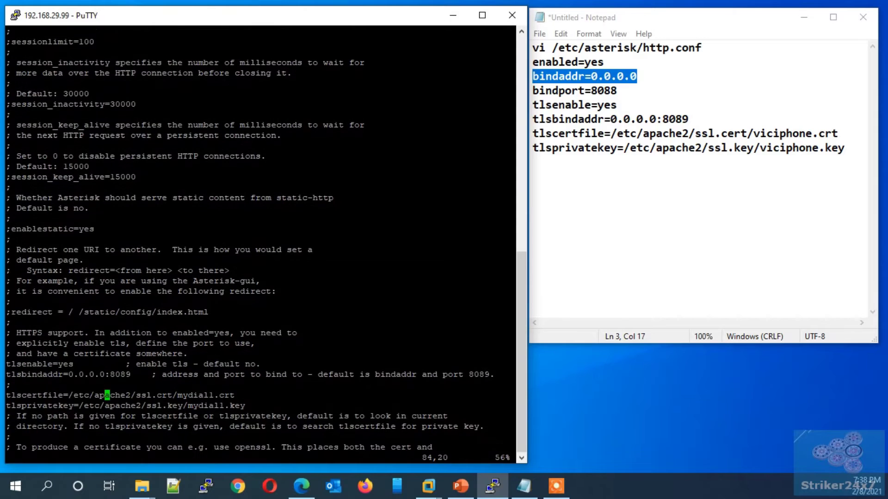
key("Right")
key("Right")
key("Right")
key("Right")
key("Right")
key("Right")
key("Right")
key("Right")
key("Right")
key("Right")
key("Right")
key("Right")
key("Right")
key("Right")
key("i")
key("Delete")
key("Delete")
key("Delete")
key("Delete")
key("Delete")
key("Delete")
key("Delete")
type("viciphone")
- Change the tlsprivatekey name to viciphone and save http.conf with :wq
key("Down")
key("Left")
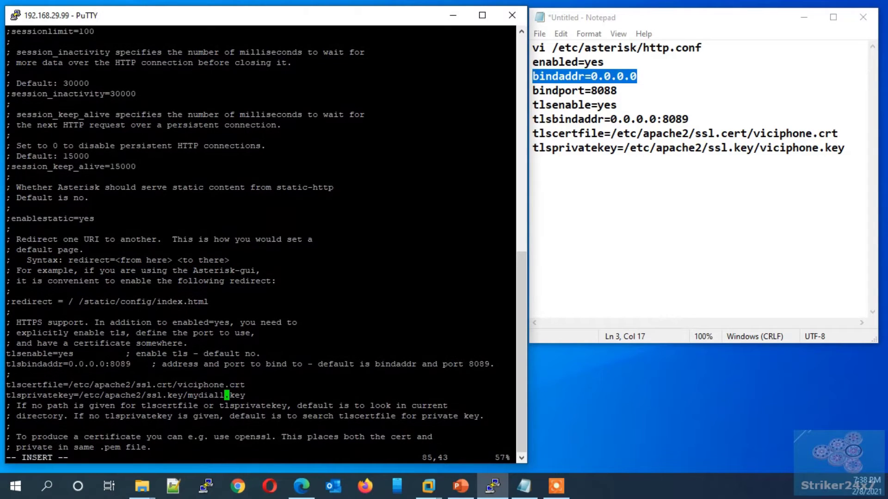
key("BackSpace")
key("BackSpace")
key("BackSpace")
key("BackSpace")
key("BackSpace")
key("BackSpace")
key("Delete")
type("viciphone")
key("Escape")
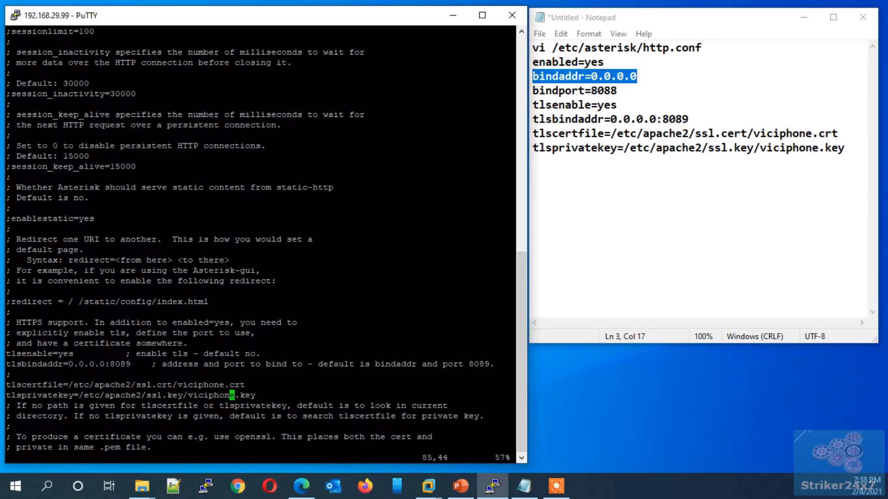
type(":wq")
key("Return")
key("Return")
key("Return")
type("vi /etc/aste")
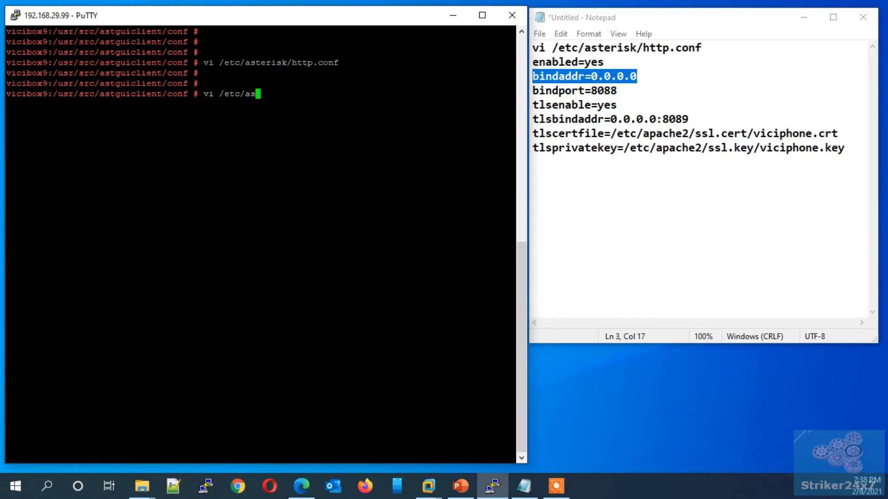
type("risk/moud")
- Open /etc/asterisk/modules.conf in vi
key("BackSpace")
key("BackSpace")
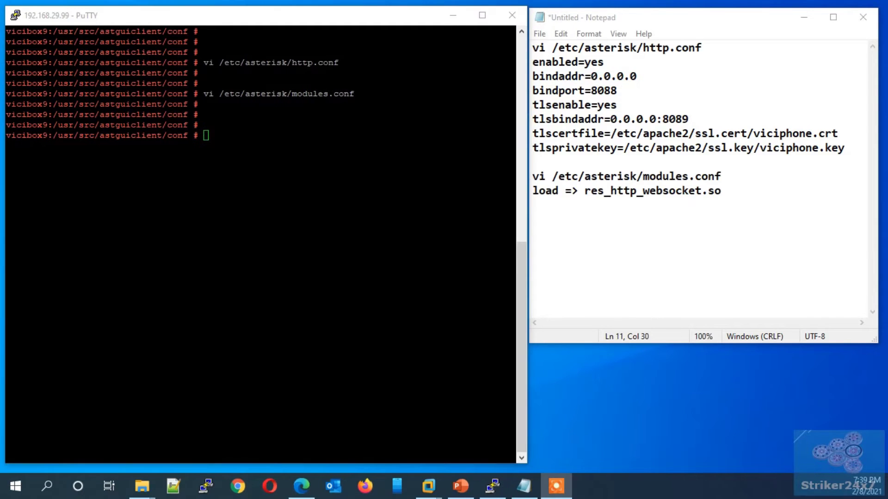
left_click(333, 167)
type("vi /etc/asterisk/moud")
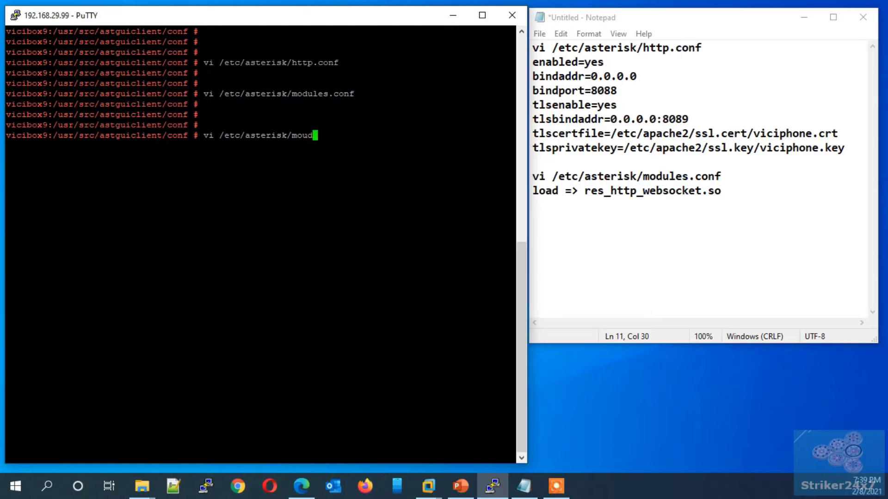
key("BackSpace")
key("BackSpace")
type("du")
key("Tab")
key("Return")
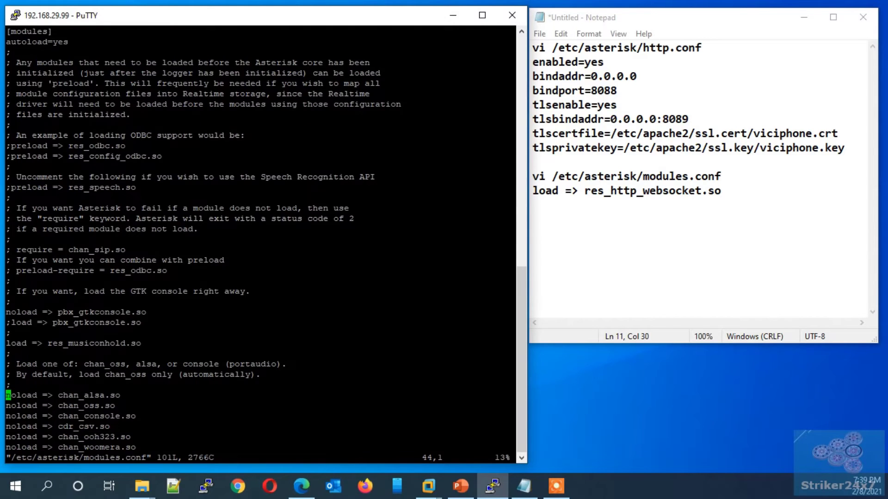
- Add the line 'load => res_http_websocket.so' and save modules.conf
key("Up")
key("Up")
key("Up")
key("Up")
key("Up")
key("Down")
key("Down")
key("Down")
key("Down")
type("o")
type("load =")
type("> ")
type("res")
type("_http_w")
type("ebsocket")
type(".so")
key("Escape")
type(":wq")
key("Return")
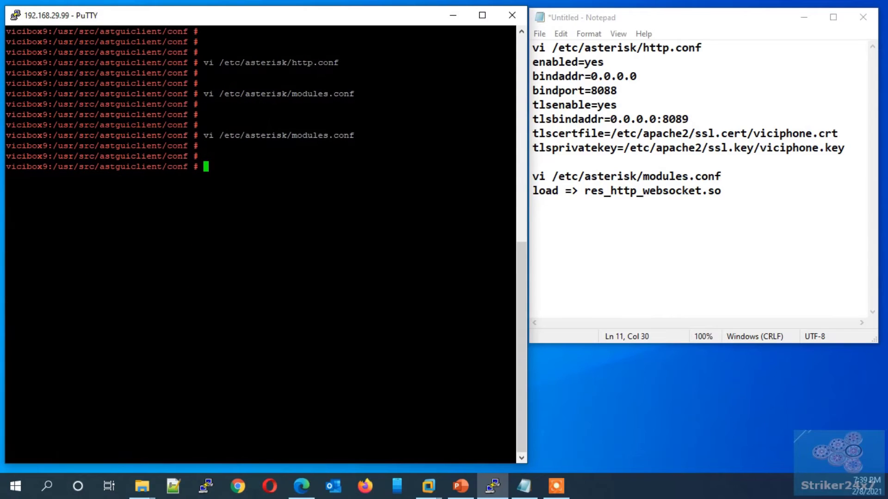
type("reboot")
- Cancel the reboot and run asterisk -rx 'http show status' to confirm ports 8088 and 8089
key("ctrl+c")
key("Return")
key("Return")
key("Return")
left_click(291, 262)
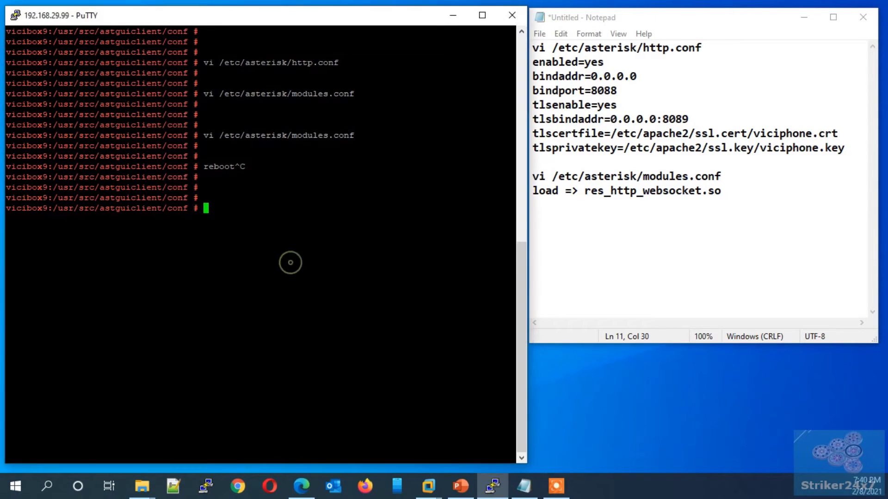
key("Return")
right_click(397, 238)
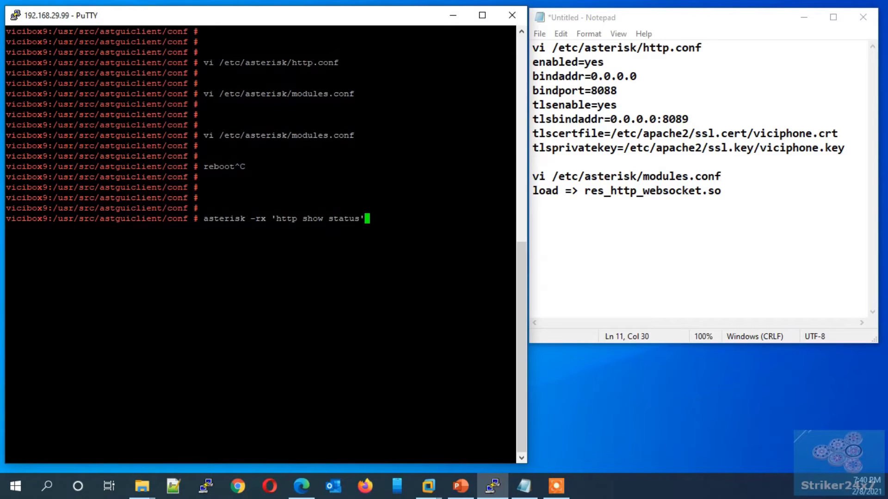
key("Return")
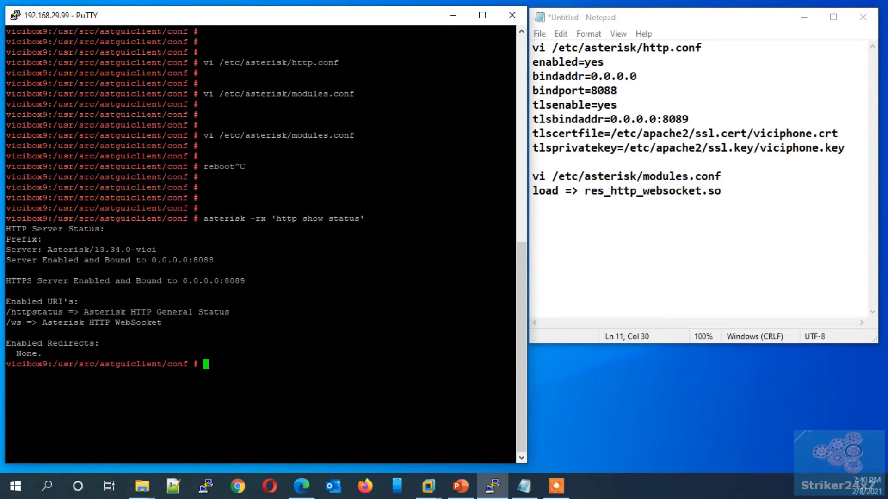
triple_click(55, 260)
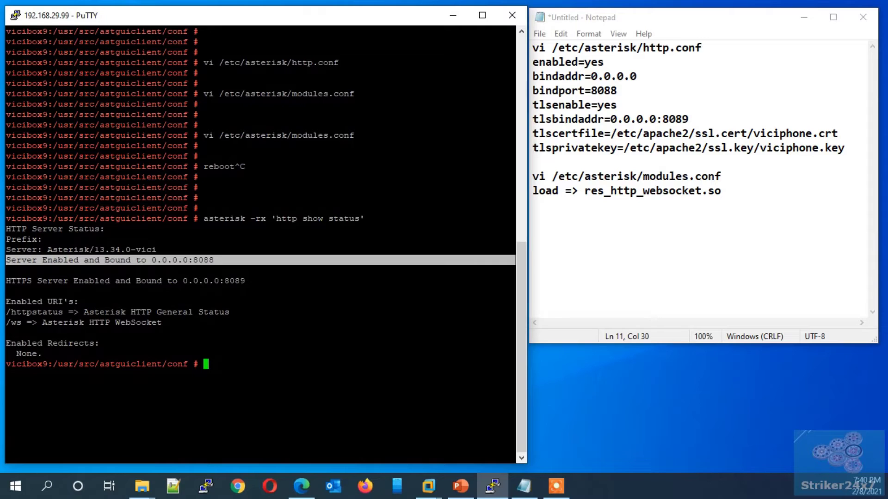
triple_click(60, 279)
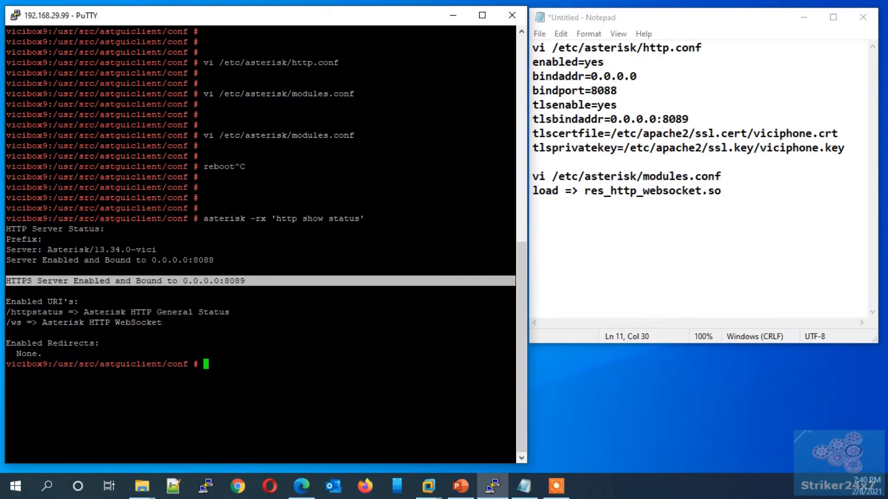
left_click(61, 296)
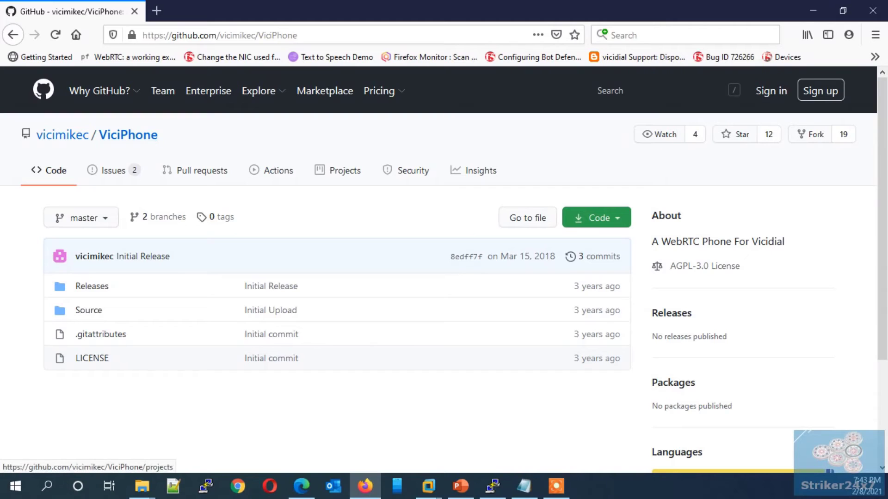
- Show the ViciPhone repository's Code download options, then bring back the terminal and notes
left_click(596, 217)
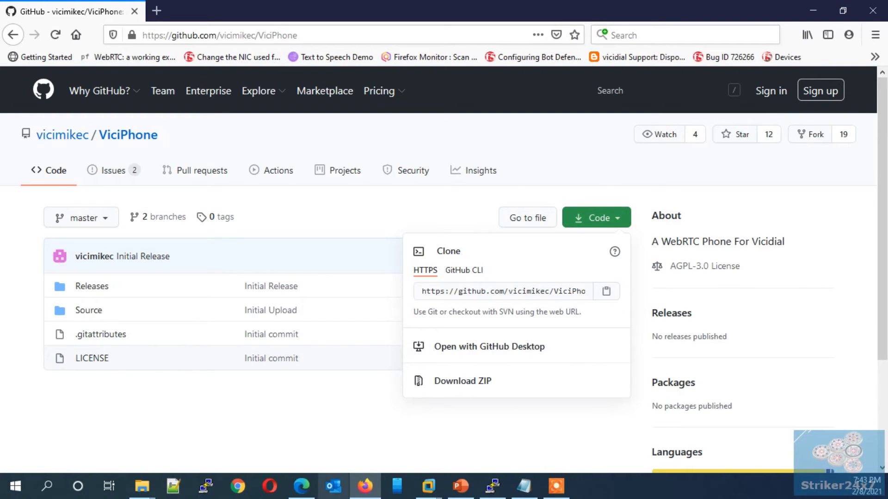
left_click(365, 486)
- Clone the ViciPhone GitHub repository into /var/tmp with git clone
key("alt+Tab")
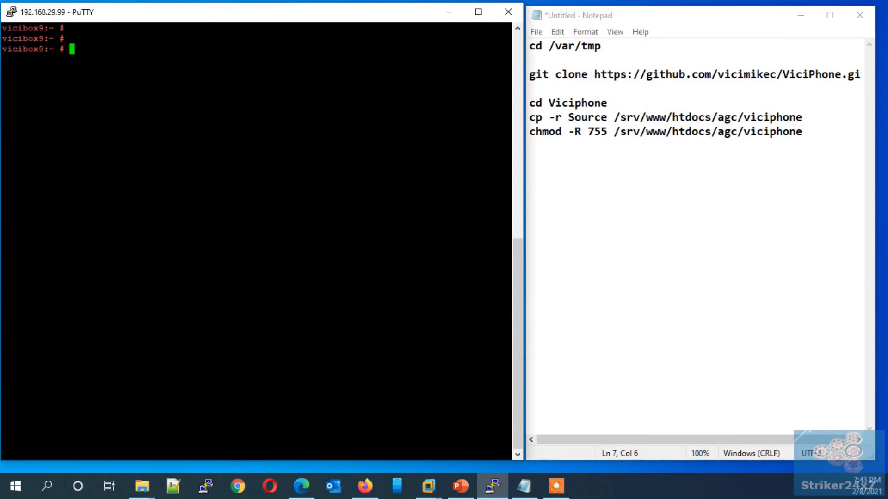
type("cd /var/tmp")
key("Return")
key("Return")
type("git ")
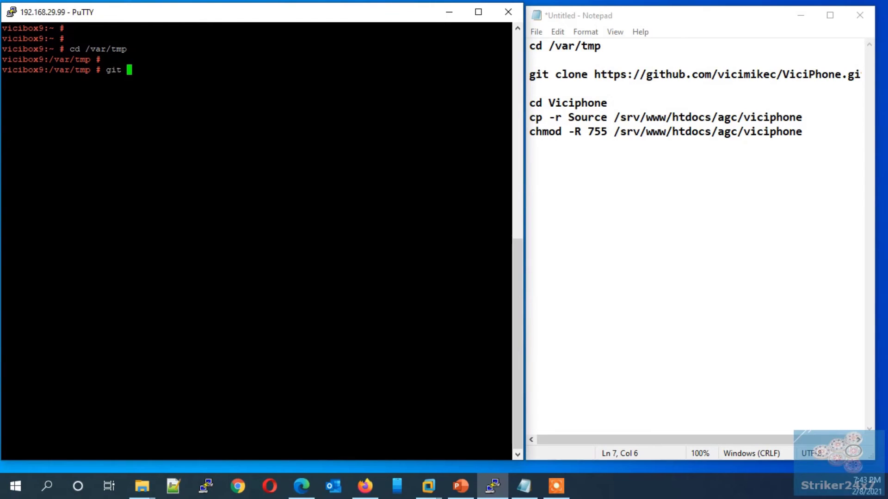
type("clone")
key("shift+Insert")
key("Return")
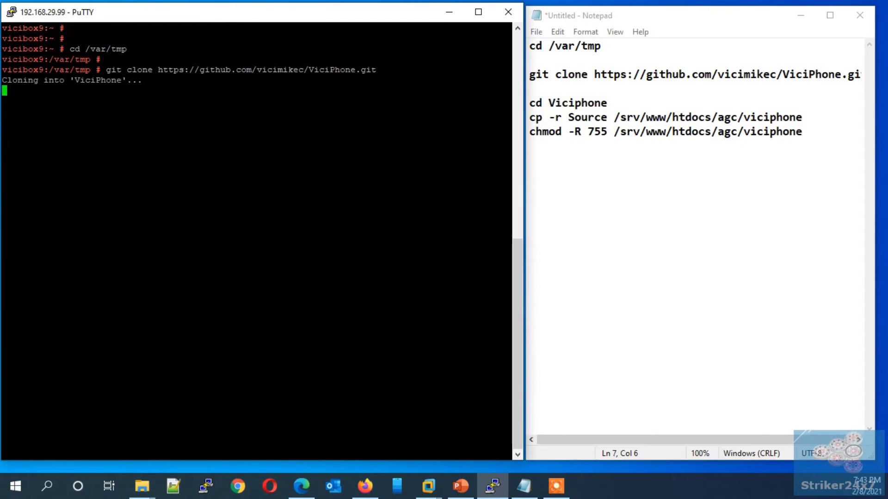
key("alt+Tab")
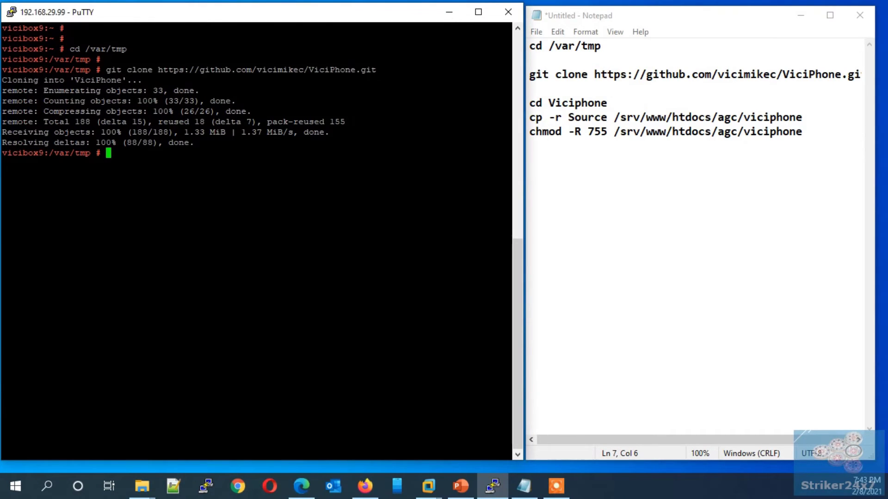
key("Return")
key("Return")
- Copy ViciPhone's Source folder to /srv/www/htdocs/agc/viciphone and give it recursive 755 permissions
type("cd V")
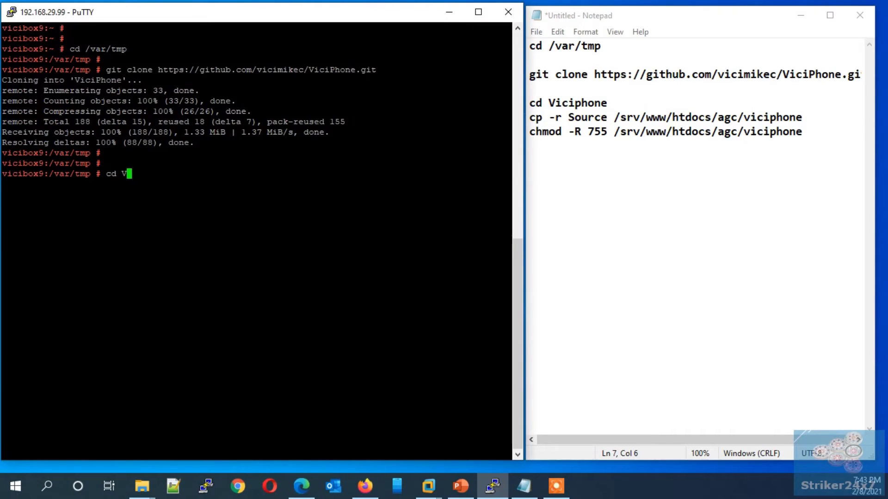
key("Tab")
key("Return")
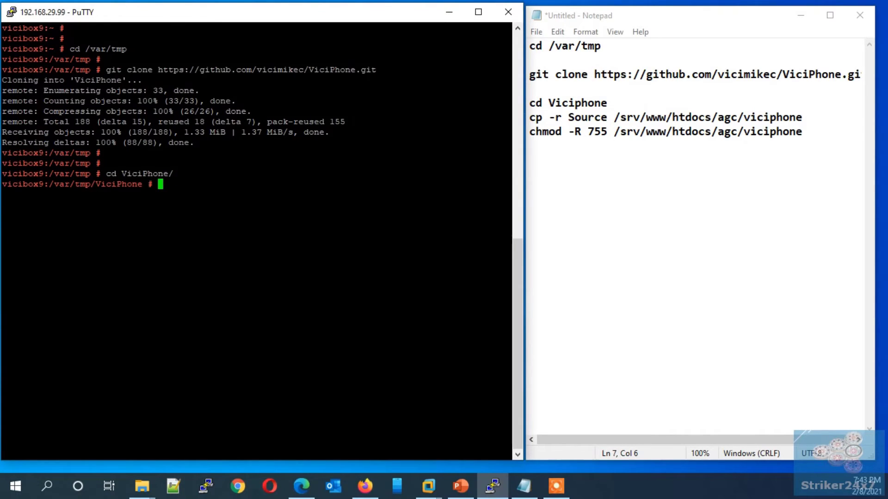
type("cp -r S")
key("Tab")
type("/srv/www/h")
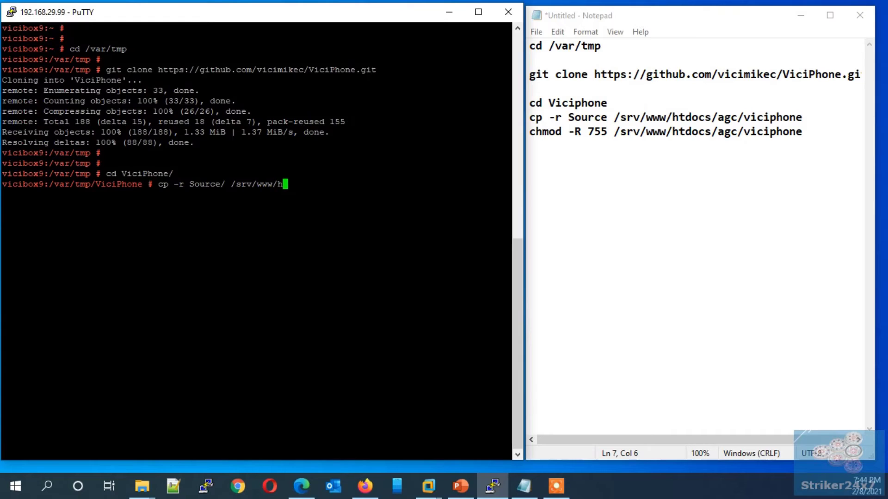
type("tdocs/agc/vic")
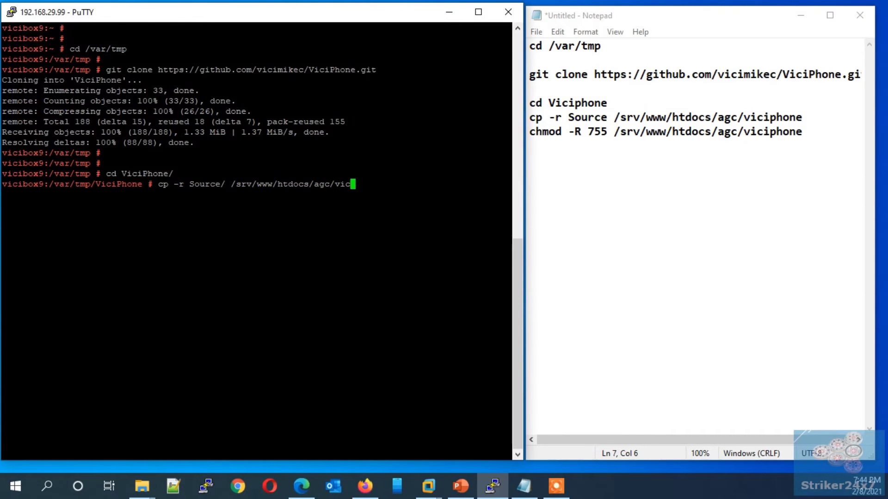
type("iphone")
key("Return")
type("chm")
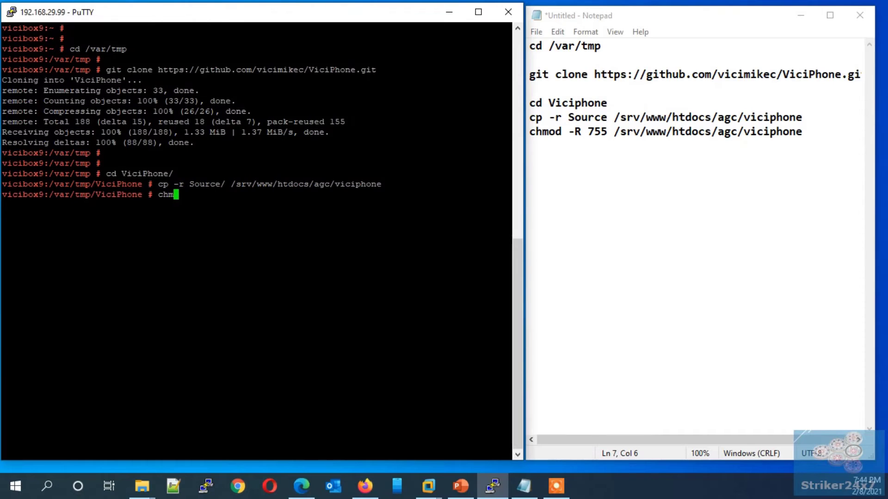
type("od -R 755 /srv/www/htdocs/agc/v")
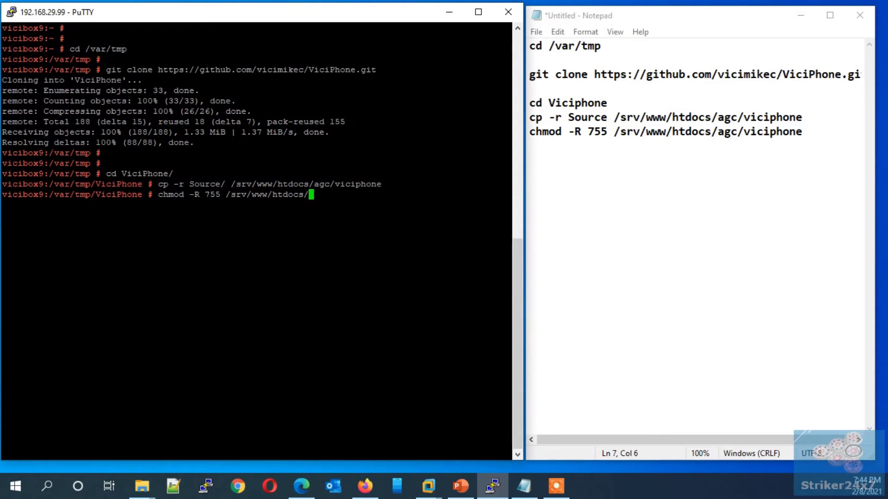
type("iciphone")
key("Return")
key("Return")
key("Return")
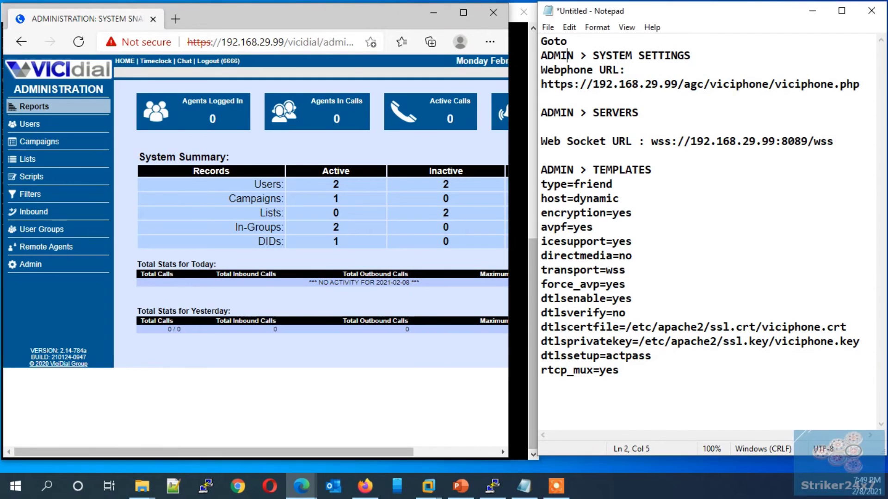
- Open Admin > System Settings and locate the Webphone URL field
left_click(567, 56)
left_click(21, 265)
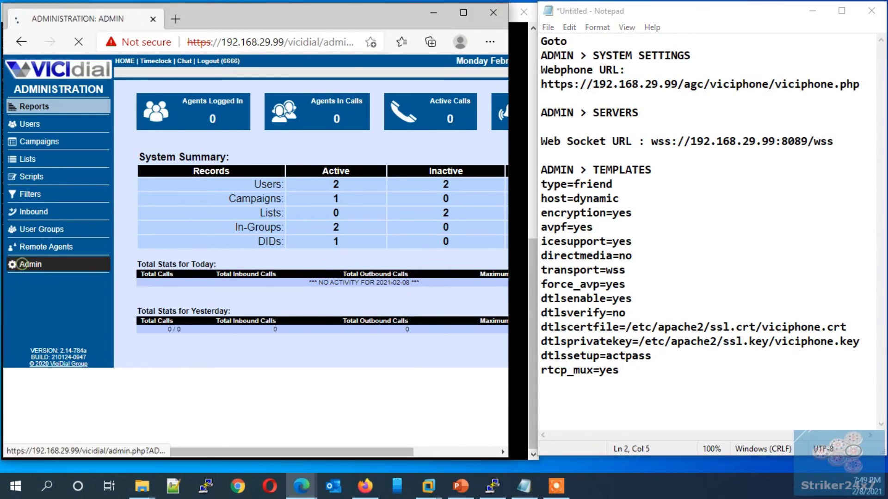
left_click(309, 158)
scroll(308, 249, "down", 20)
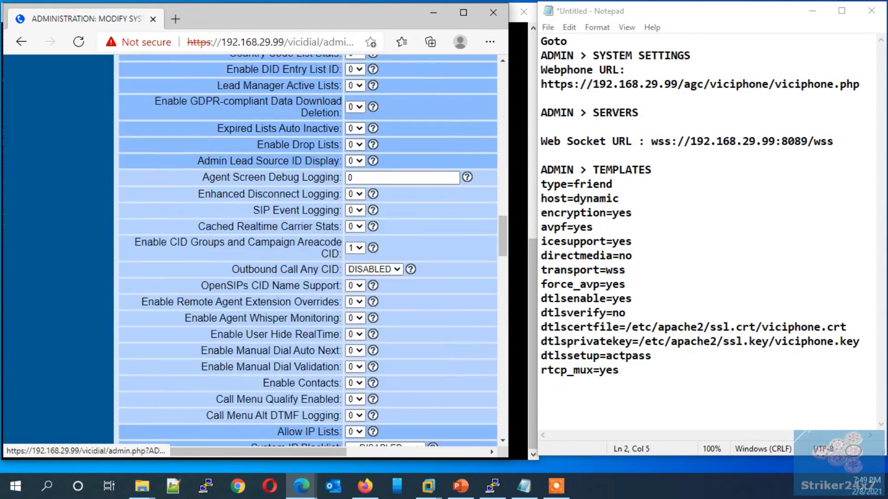
scroll(308, 249, "down", 20)
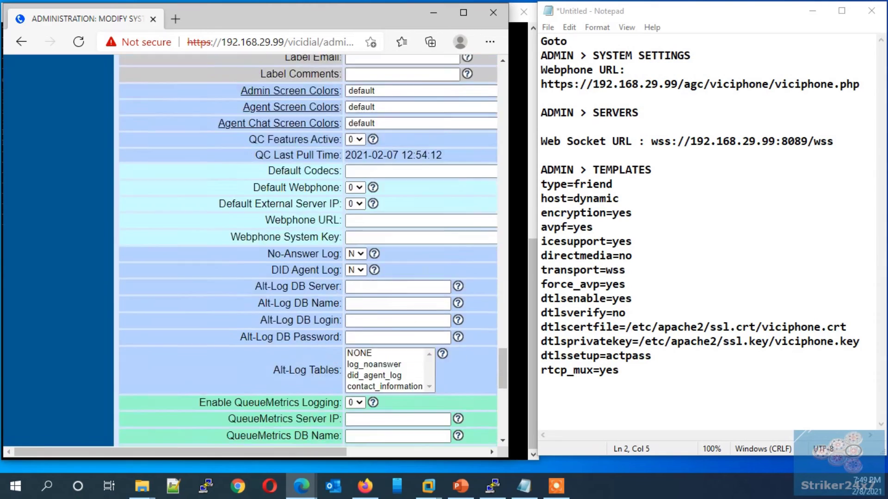
scroll(308, 250, "down", 8)
scroll(307, 250, "up", 4)
scroll(370, 185, "up", 5)
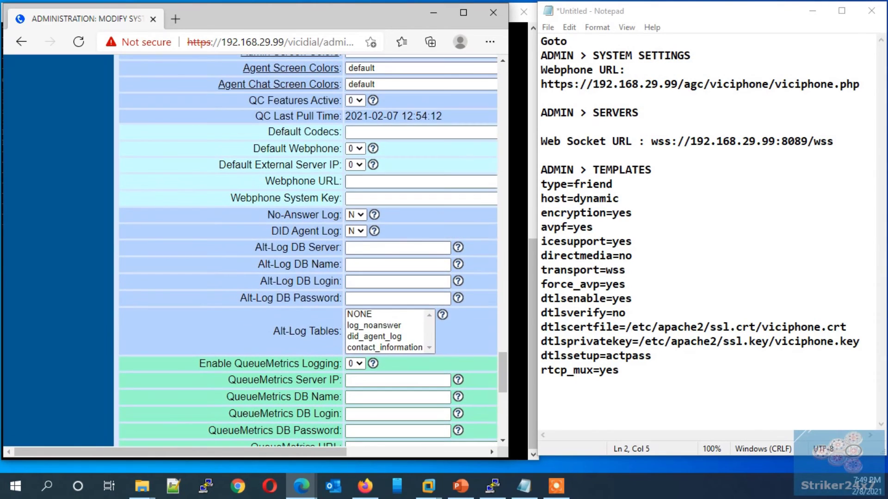
left_click(370, 181)
key("Escape")
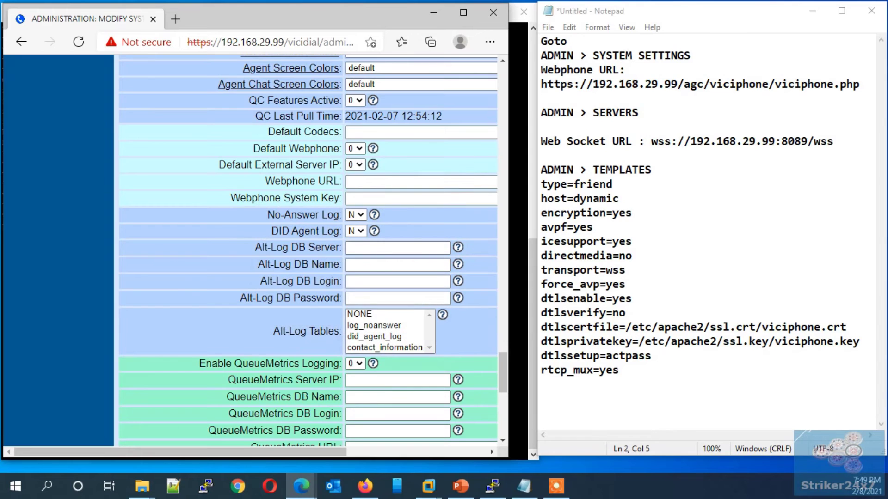
left_click_drag(541, 84, 859, 84)
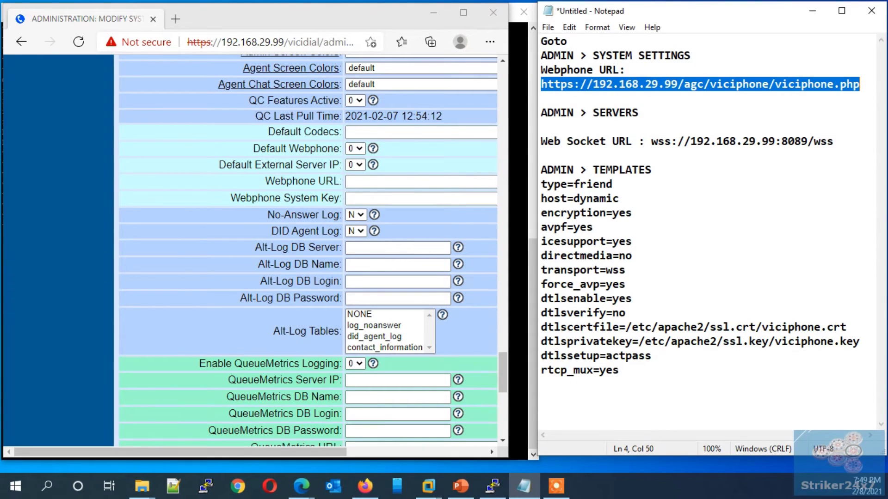
left_click(685, 84)
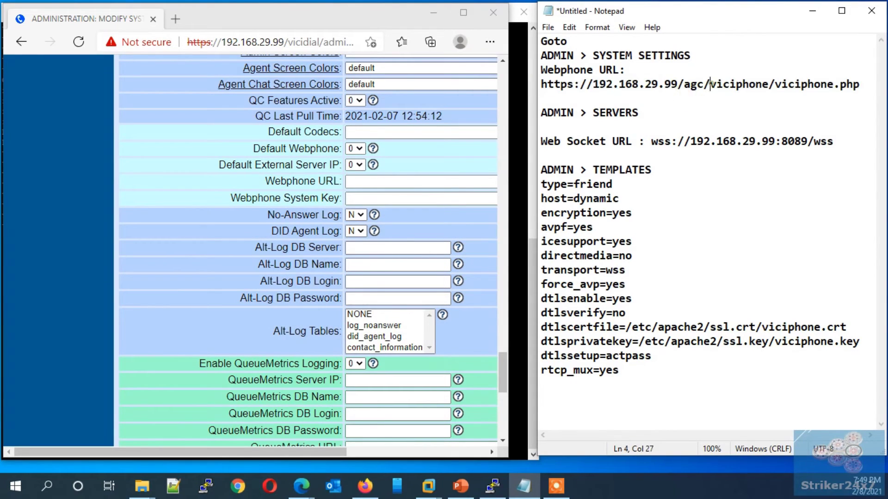
left_click_drag(710, 84, 768, 84)
left_click(753, 84)
double_click(753, 84)
key("ctrl+c")
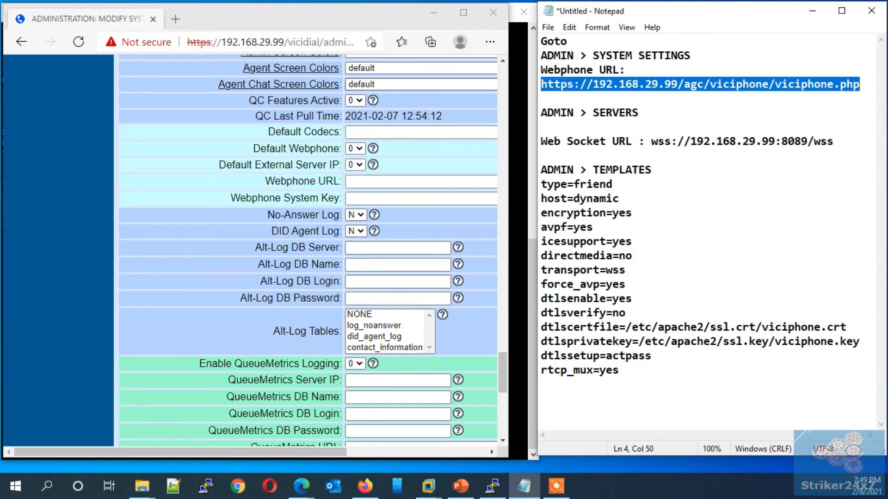
left_click(416, 181)
key("ctrl+v")
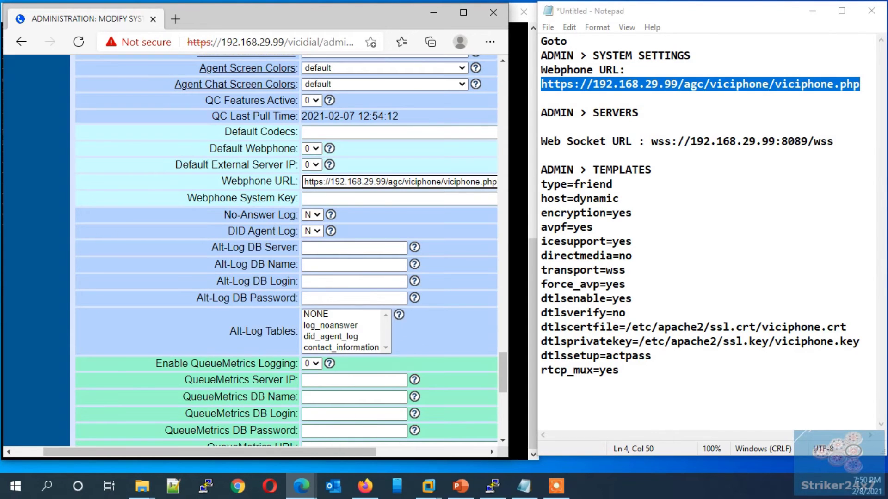
scroll(362, 278, "down", 9)
left_click(363, 362)
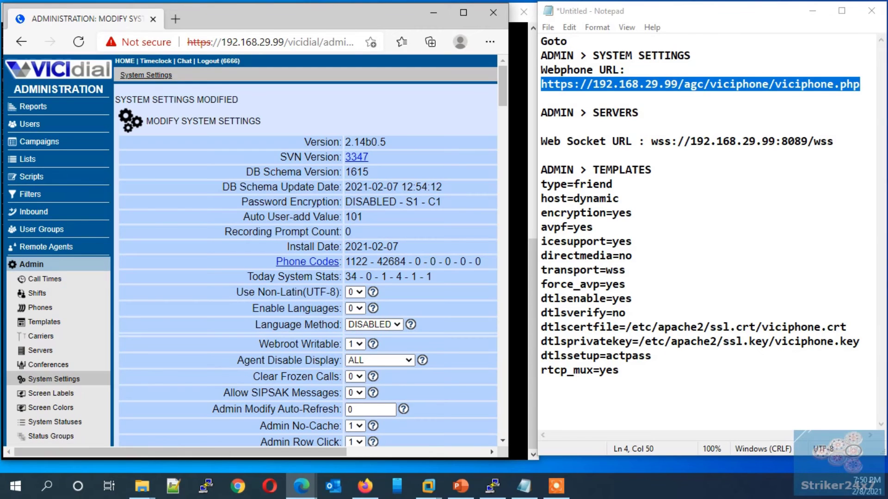
- Set vicibox9's Web Socket URL to wss://192.168.29.99:8089/wss from the notes and submit
left_click_drag(541, 113, 639, 112)
left_click(46, 350)
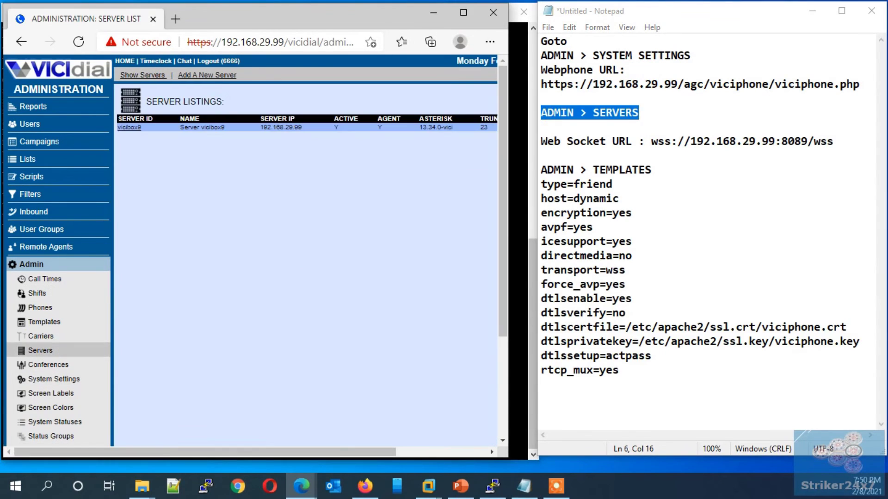
scroll(305, 250, "down", 20)
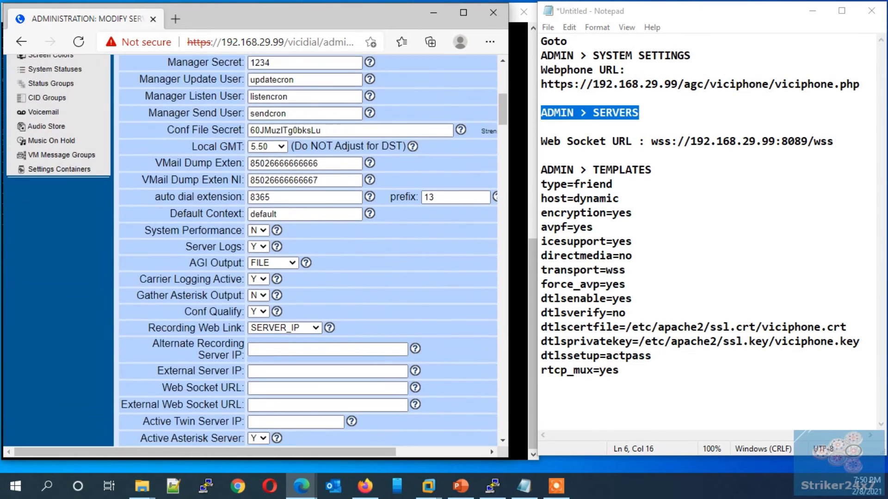
scroll(305, 249, "up", 15)
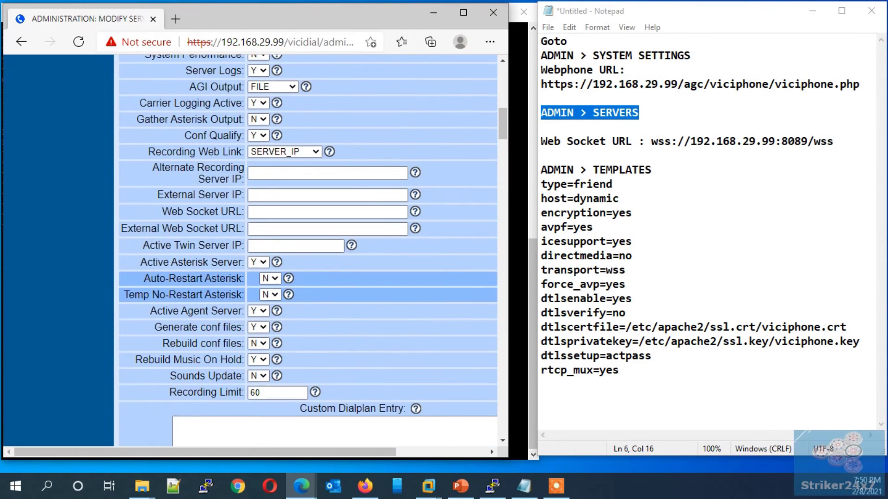
scroll(305, 250, "up", 1)
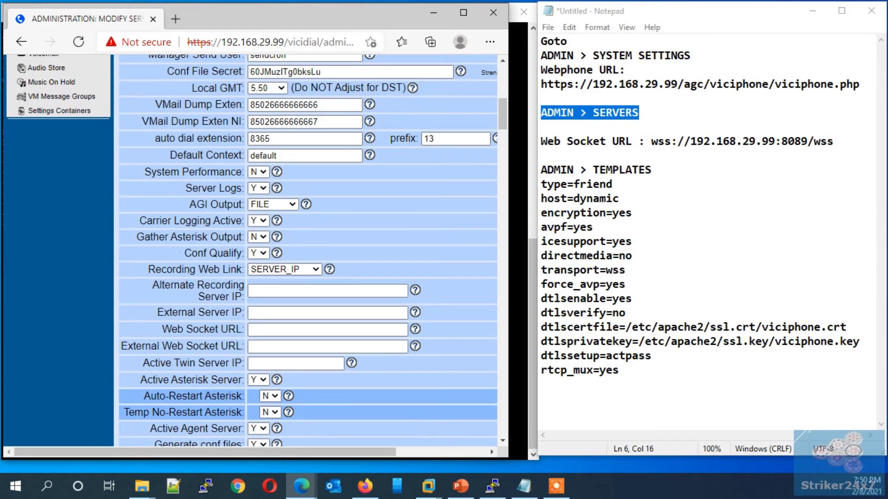
left_click_drag(834, 141, 652, 141)
key("ctrl+c")
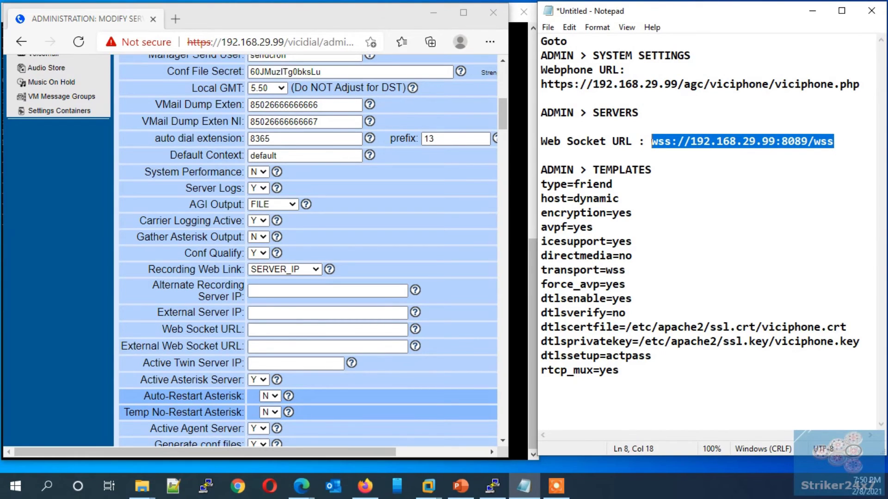
left_click(253, 330)
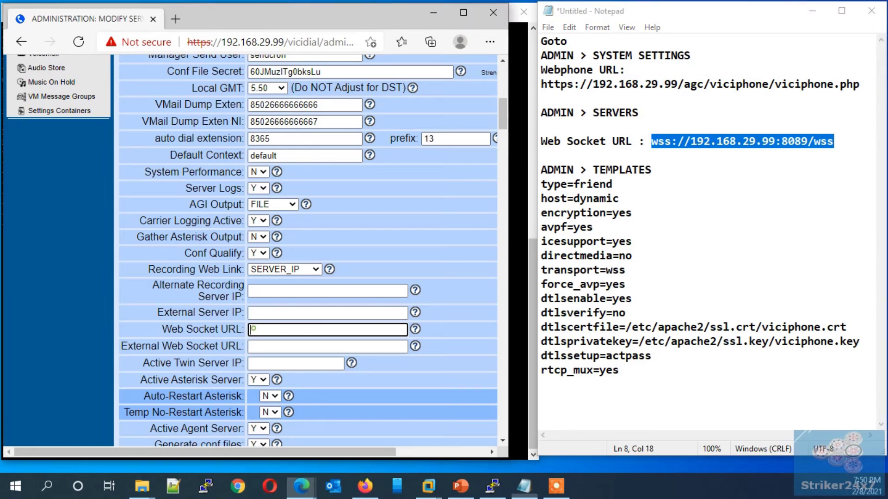
key("ctrl+v")
scroll(308, 250, "down", 4)
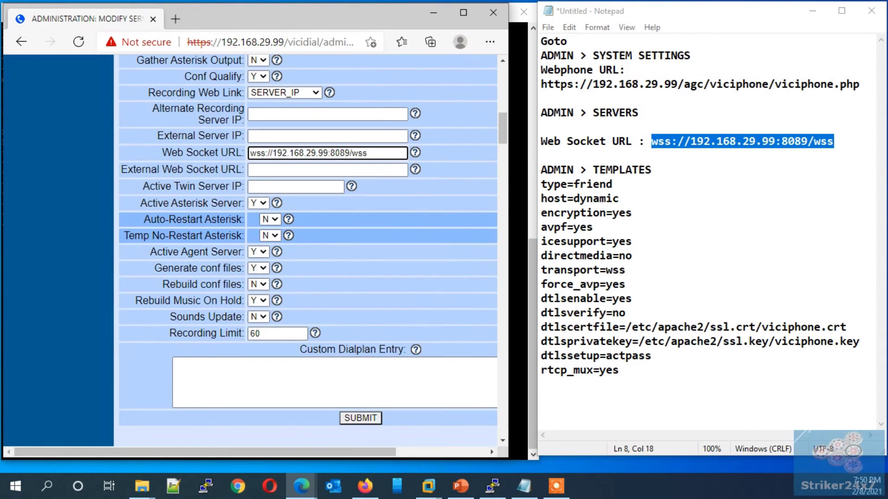
left_click(360, 418)
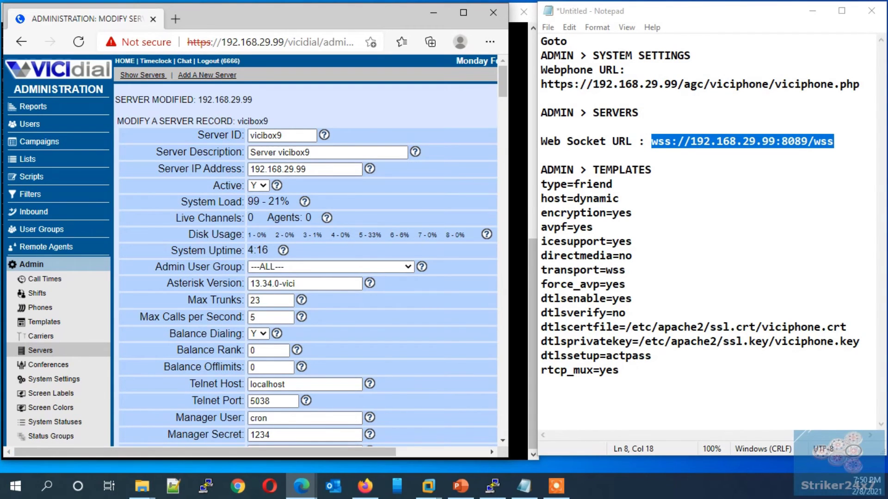
mouse_move(541, 184)
left_mouse_down()
mouse_move(613, 184)
mouse_move(541, 170)
left_mouse_up()
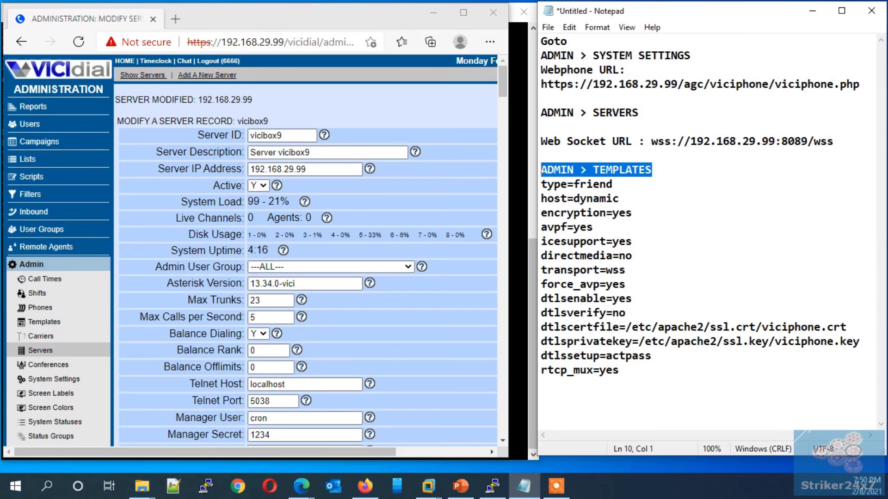
- Start a new conf template with Template ID webphonevici
left_click(31, 264)
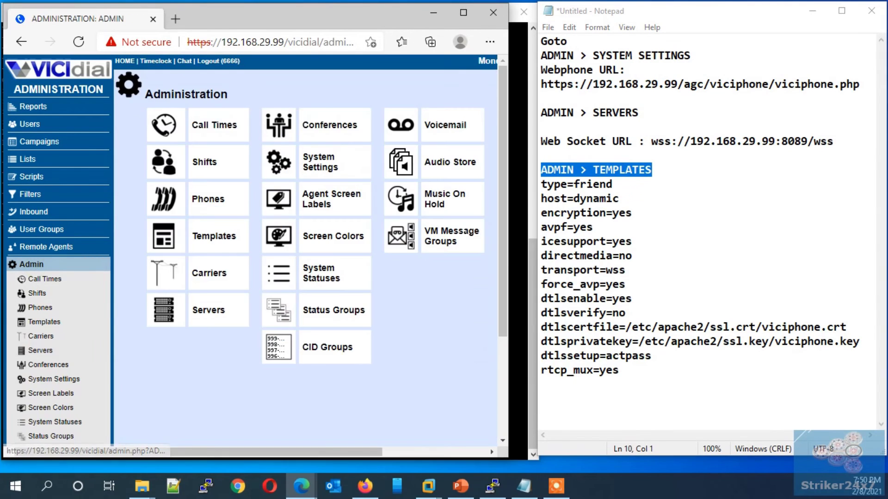
scroll(55, 347, "down", 3)
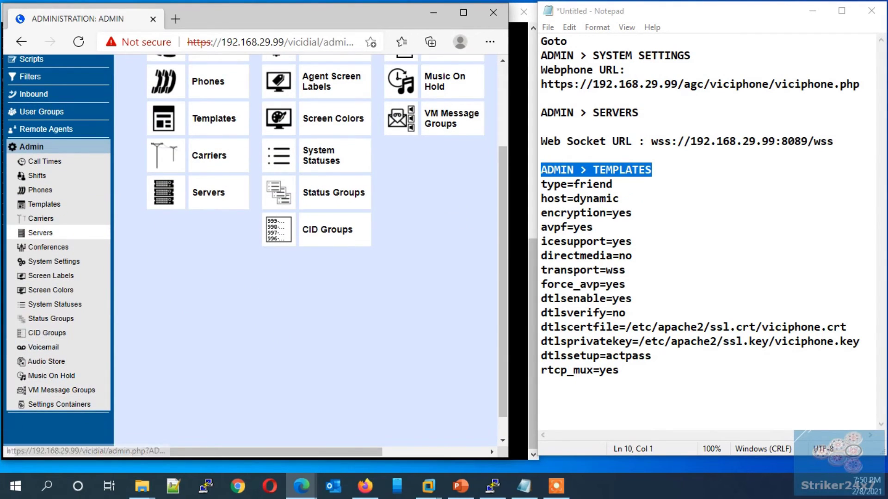
left_click(214, 119)
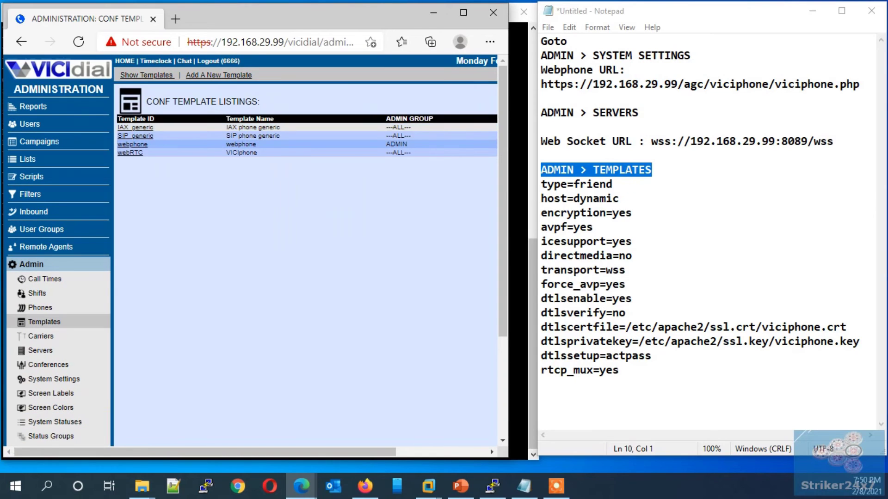
left_click(219, 75)
left_click(243, 136)
type("web")
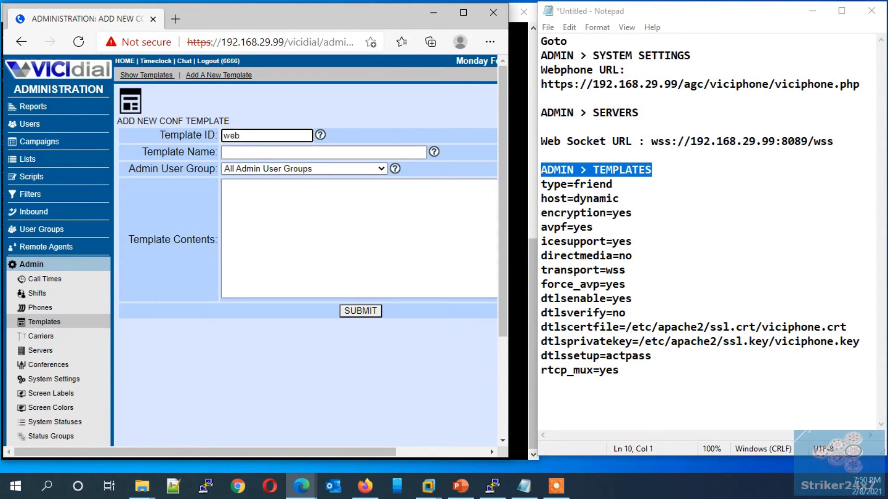
type("phonevici")
- Paste the WebRTC settings, type=friend through rtcp_mux=yes, into Template Contents and submit
left_click_drag(619, 370, 541, 184)
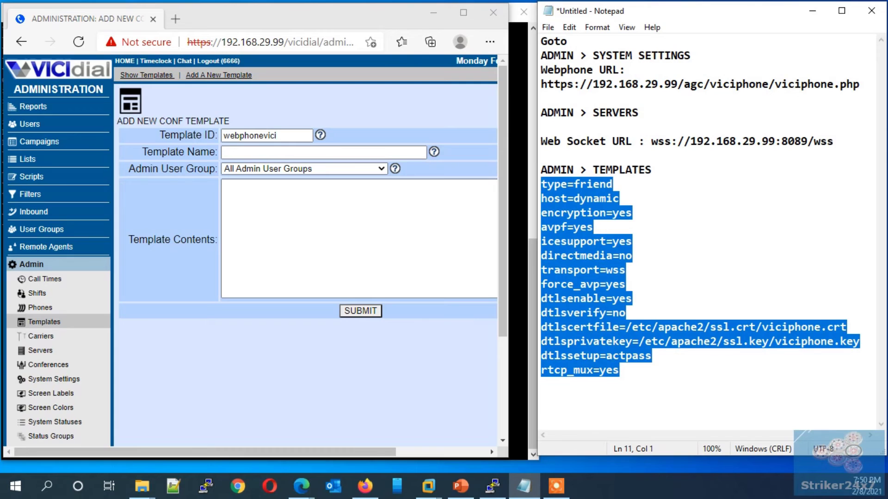
key("ctrl+c")
left_click(324, 240)
key("ctrl+v")
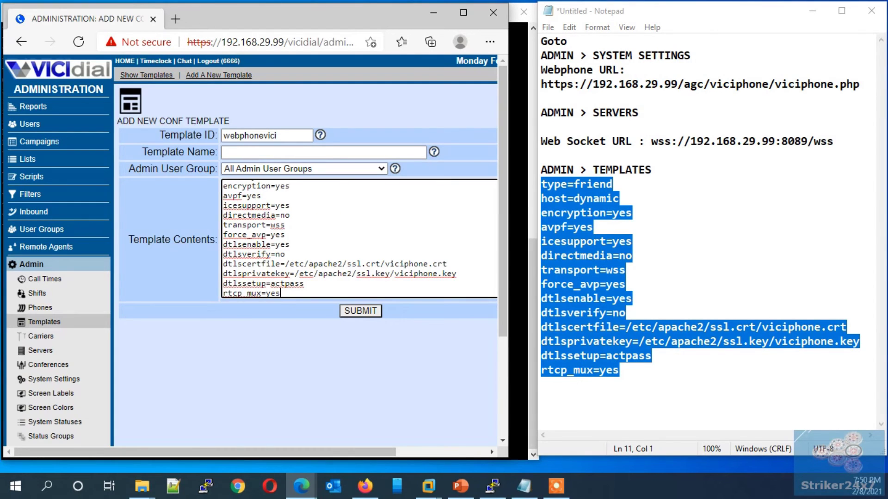
left_click_drag(437, 274, 393, 274)
triple_click(392, 273)
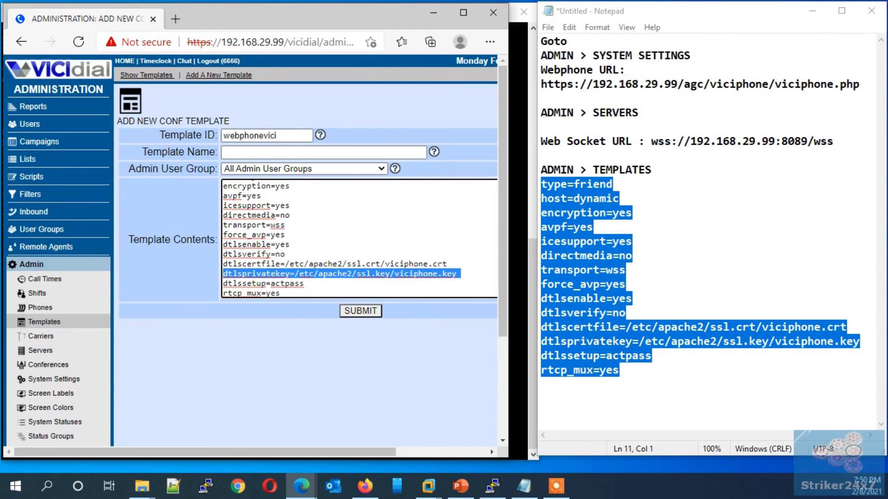
left_click(360, 310)
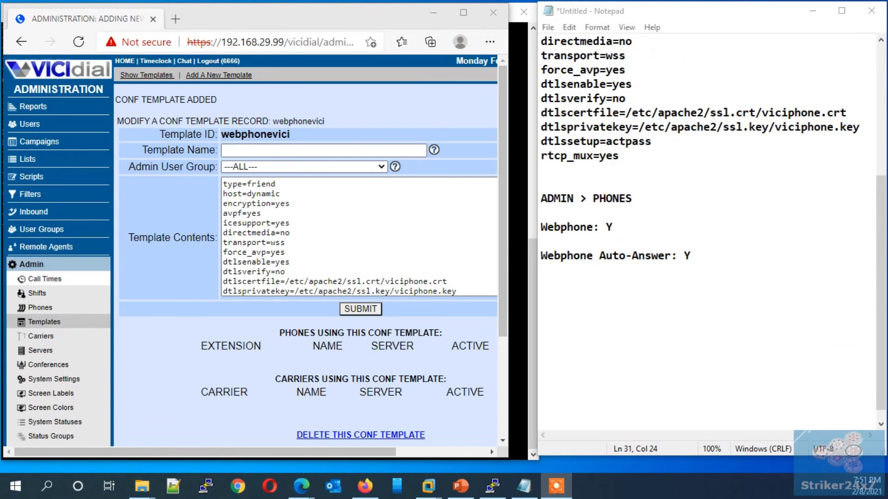
- Start a new phone with extension, dial plan and voicemail box all set to 1002
left_click(40, 308)
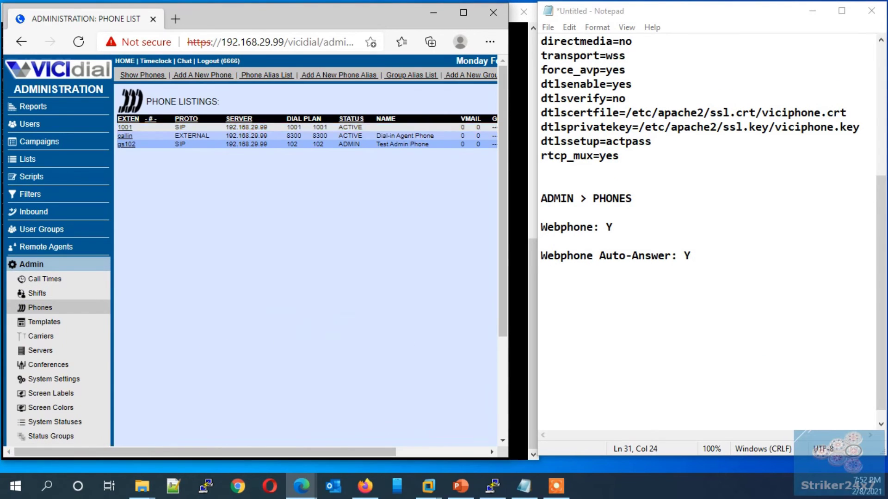
left_click(202, 75)
left_click(258, 135)
type("1002")
left_click(280, 152)
type("1002")
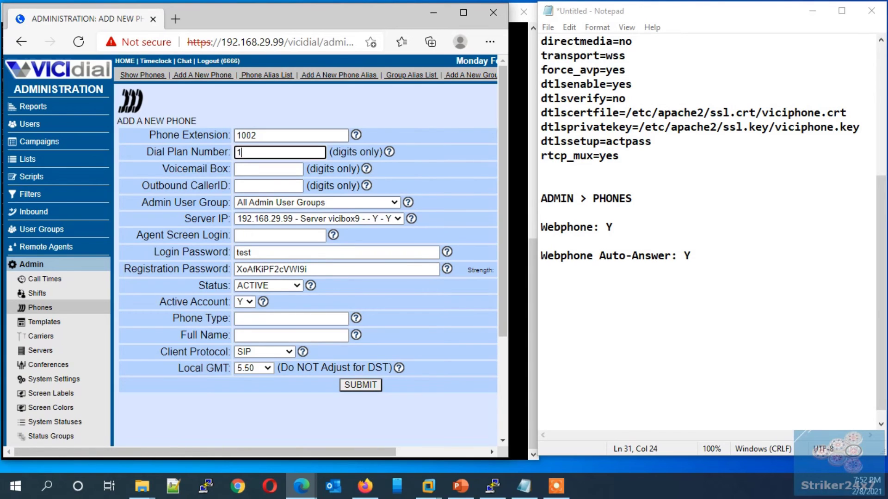
left_click(268, 170)
type("1002")
- Set caller ID and agent screen login to 1002, enter the login password, and submit
key("Tab")
type("1002")
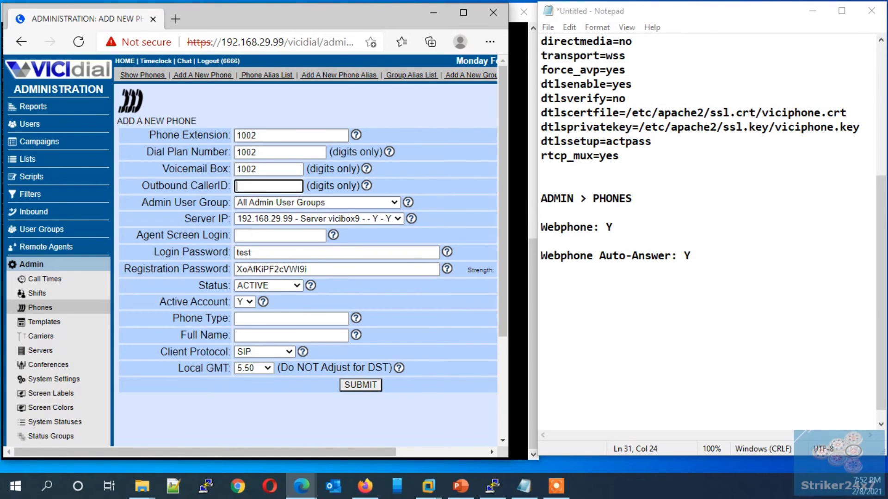
key("Tab")
key("Tab")
key("Tab")
type("1002")
key("Tab")
type("1001")
key("BackSpace")
type("2")
key("Return")
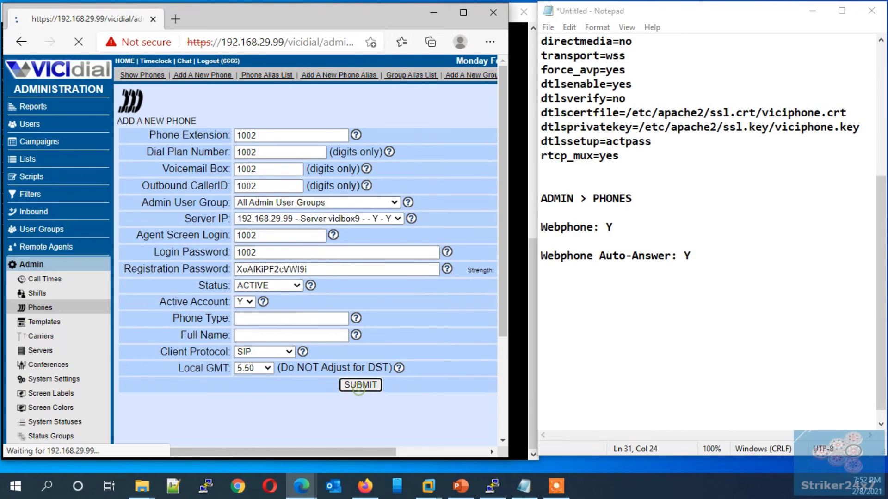
scroll(255, 250, "down", 1)
scroll(254, 250, "down", 2)
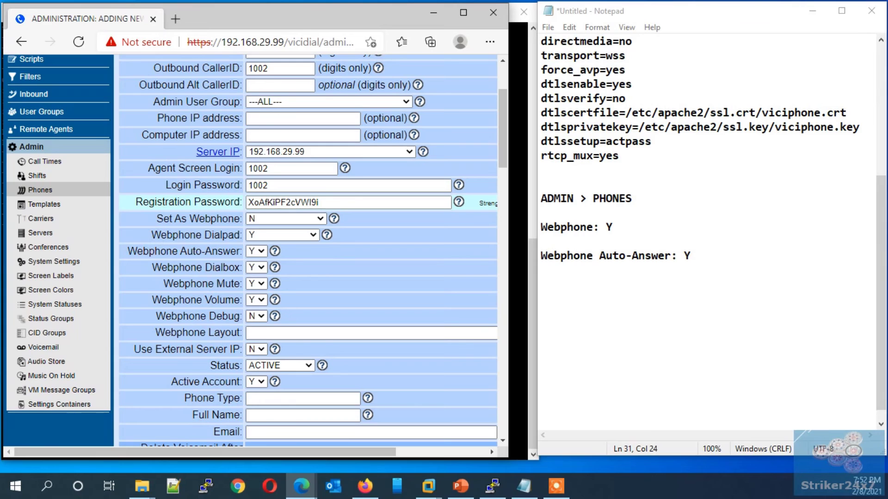
- Set As Webphone to Y and keep Webphone Auto-Answer at Y
left_click_drag(151, 218, 241, 219)
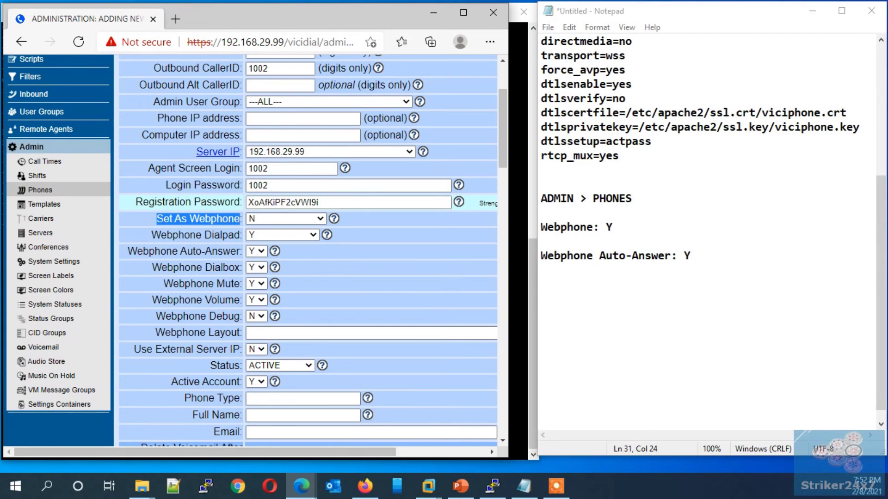
left_click(285, 218)
left_click(259, 233)
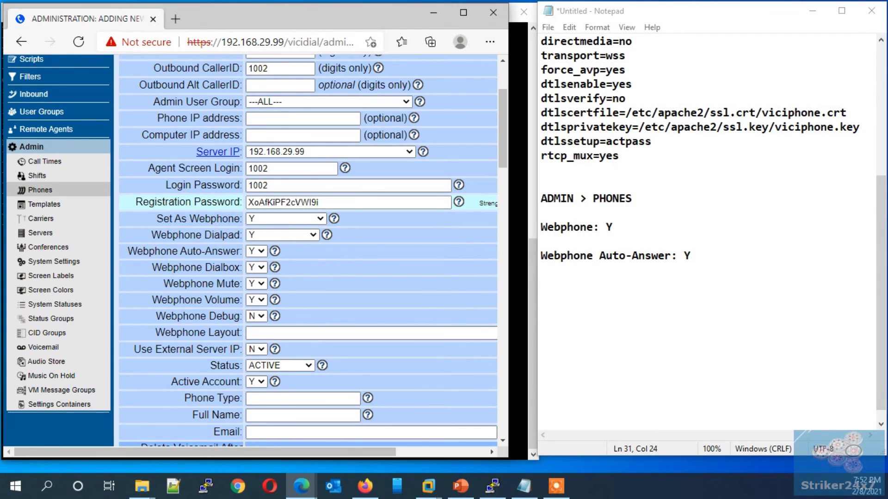
left_click_drag(127, 251, 223, 251)
left_click(257, 251)
left_click(253, 263)
left_click(178, 293)
scroll(308, 250, "down", 1)
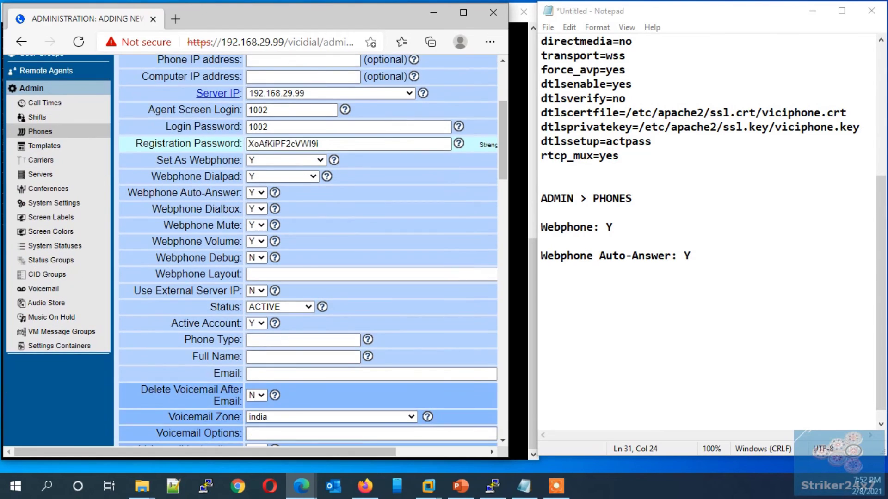
- Choose the webphonevici template, save phone 1002, and return to the phone list
left_click_drag(133, 290, 240, 292)
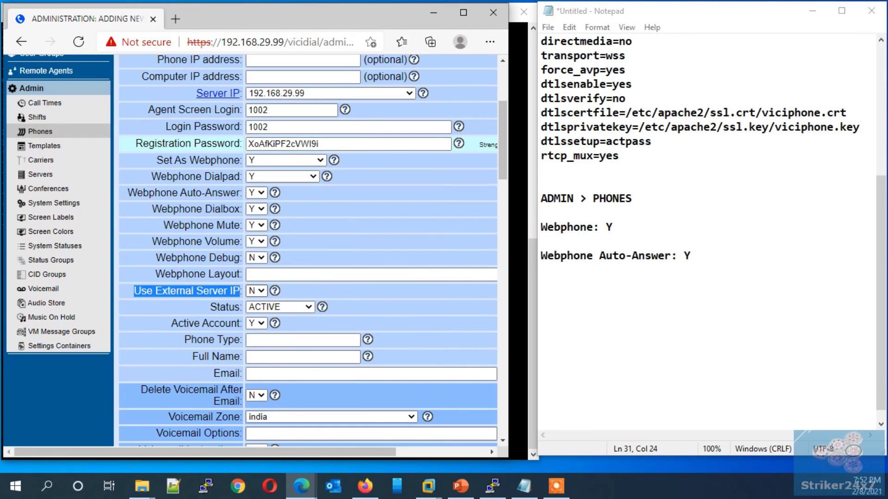
scroll(308, 249, "down", 15)
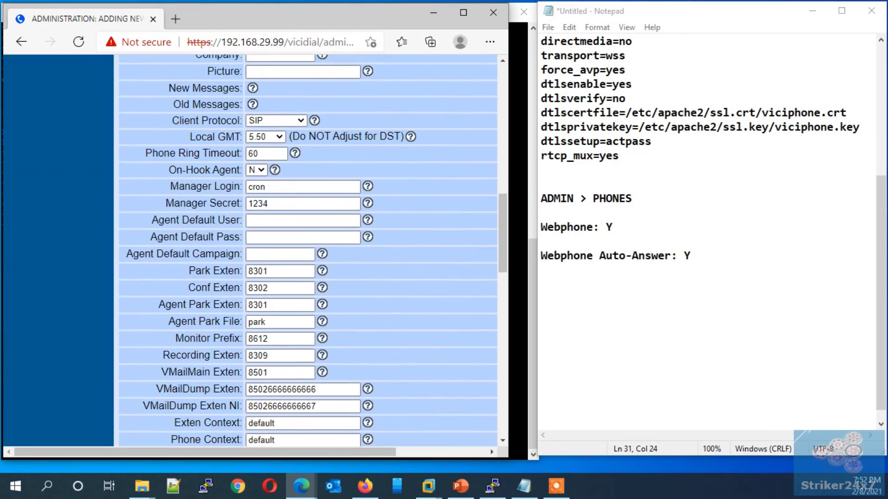
scroll(308, 249, "down", 5)
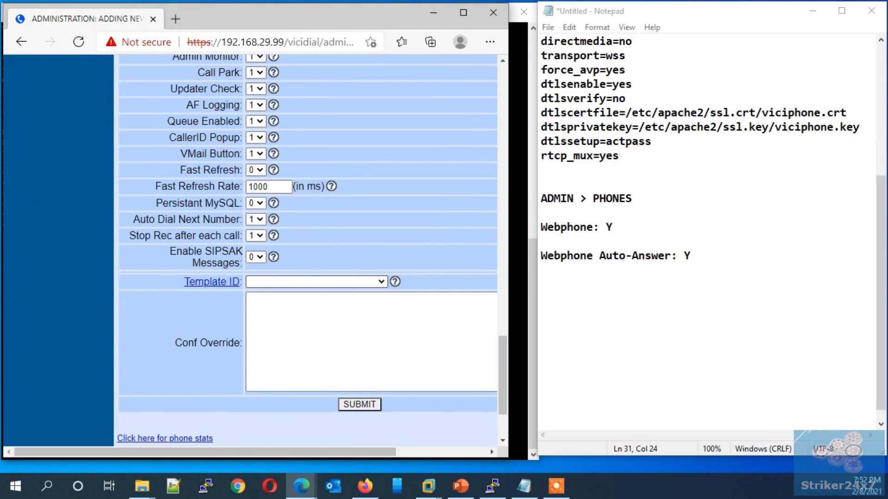
left_click(316, 282)
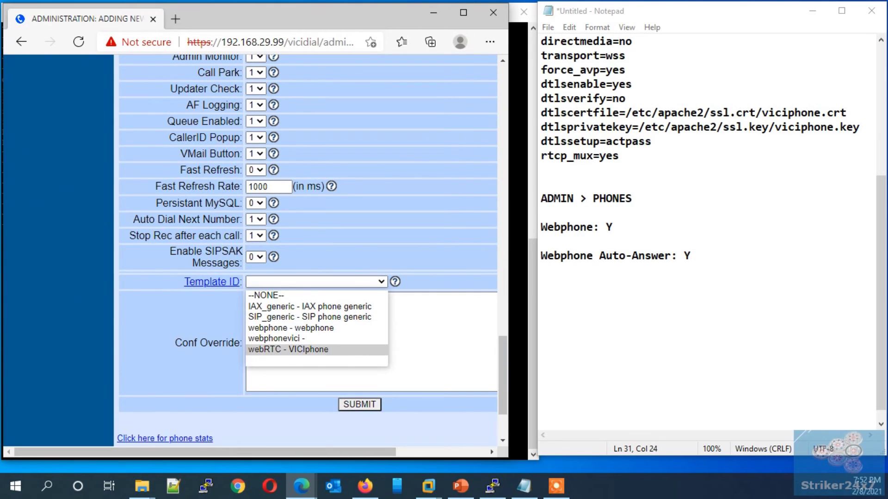
left_click(290, 339)
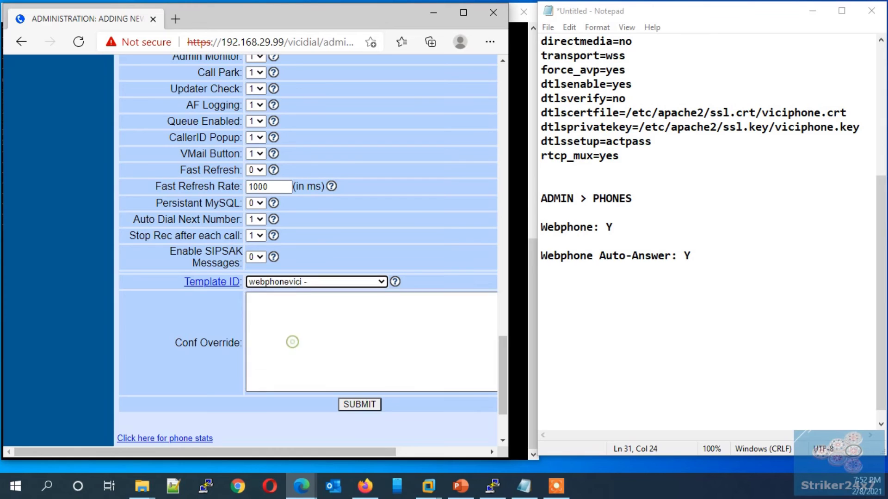
left_click(359, 405)
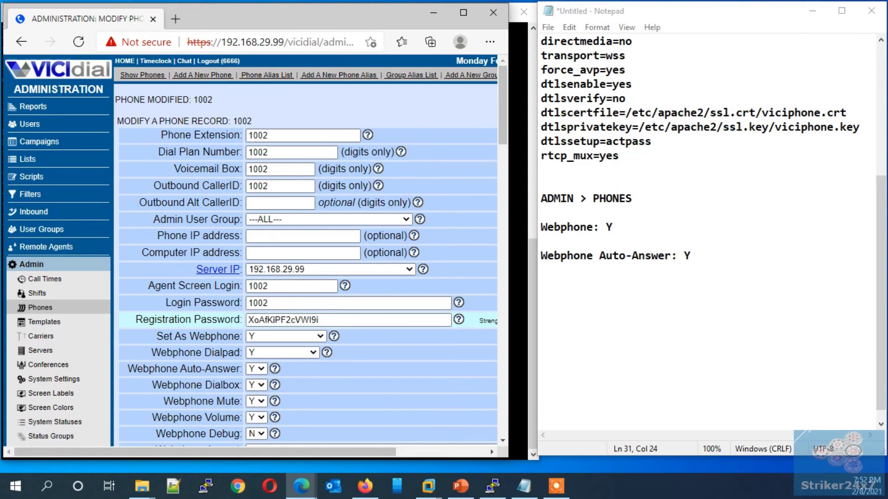
left_click(40, 308)
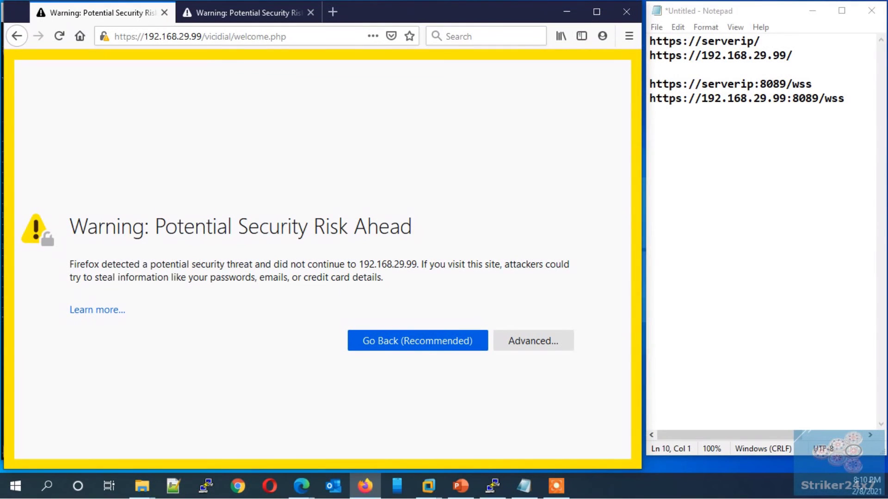
- Accept the self-signed certificate for 192.168.29.99 and verify the exception under Connection Security
left_click_drag(650, 55, 793, 55)
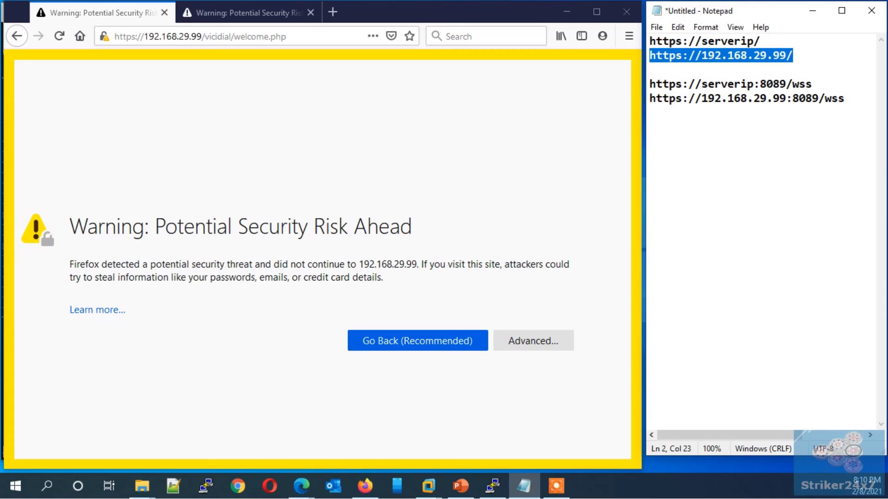
left_click_drag(155, 227, 338, 226)
left_click(533, 341)
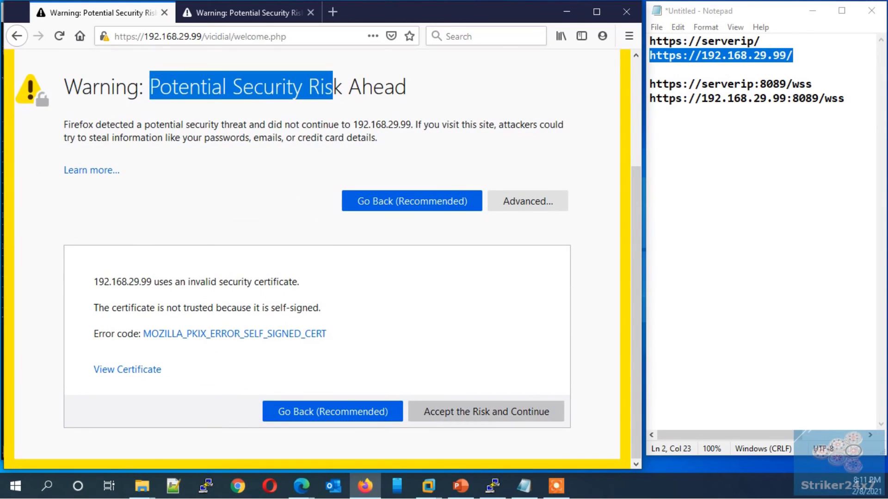
left_click(486, 411)
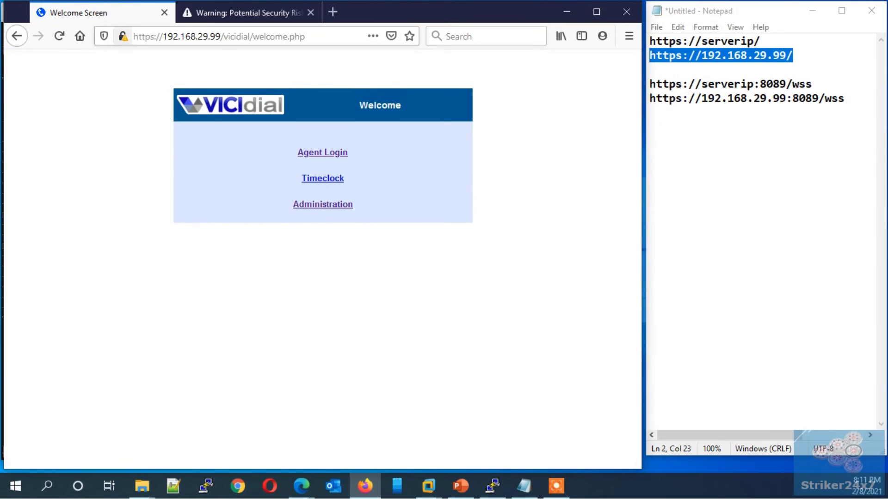
left_click(122, 36)
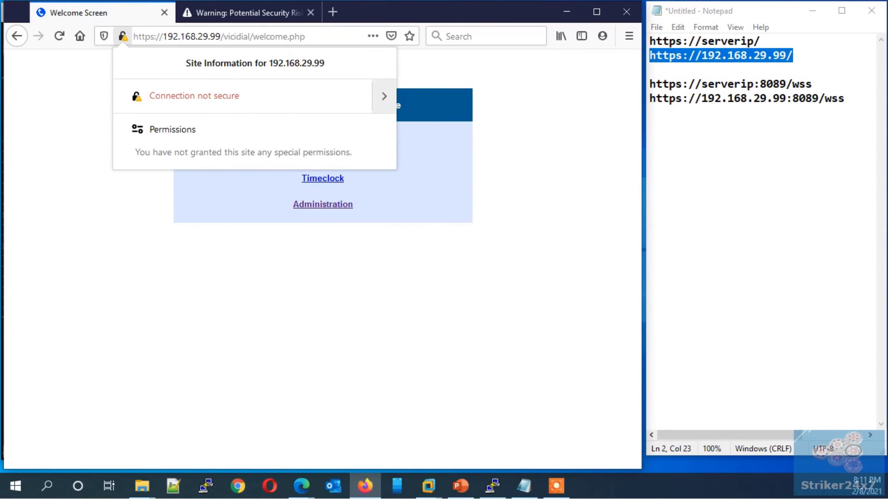
left_click(384, 96)
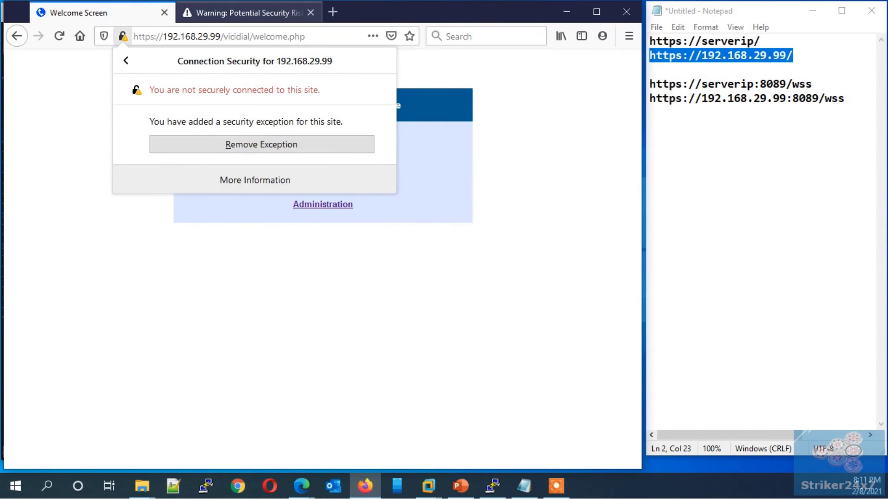
left_click(245, 12)
left_click(650, 98)
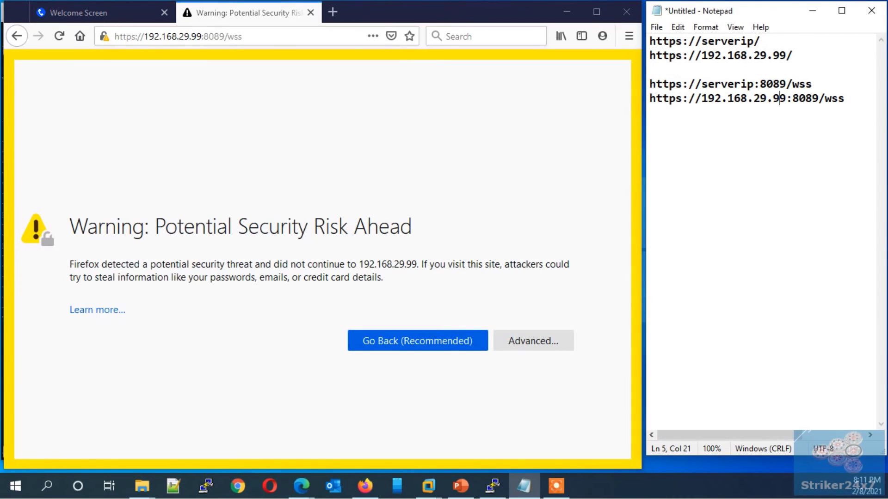
left_click_drag(650, 98, 844, 98)
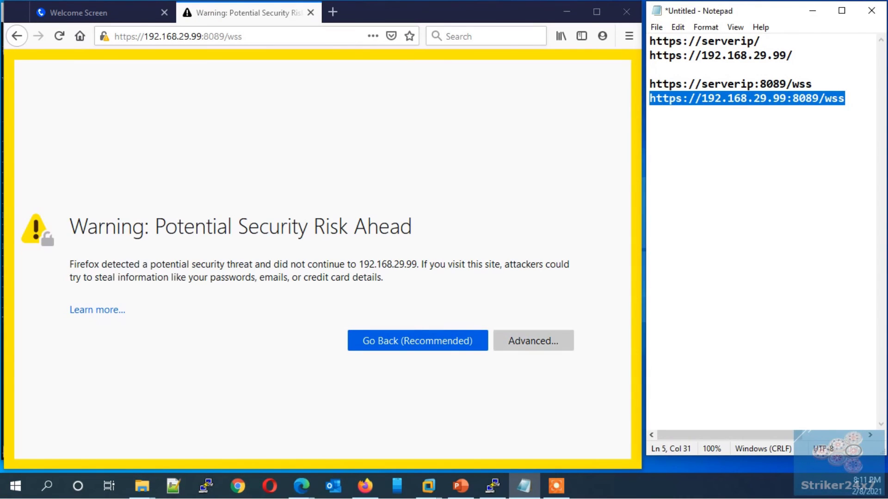
left_click(533, 340)
key("Return")
left_click_drag(78, 99, 185, 100)
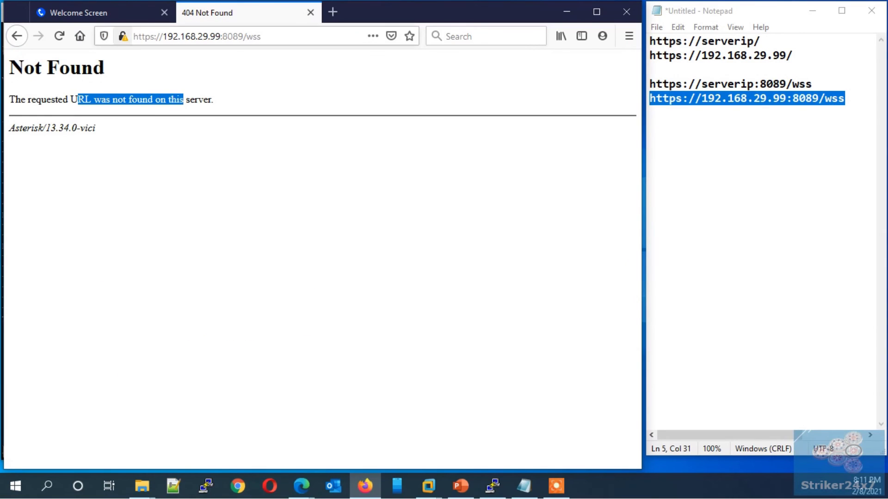
- Check the wss site's security exception and certificate, then return to the VICIdial welcome page
left_click(122, 36)
left_click(384, 96)
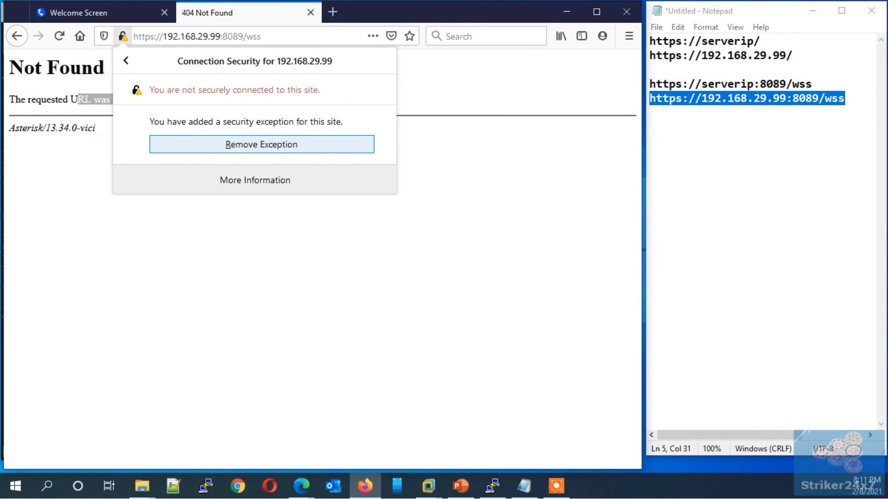
key("Return")
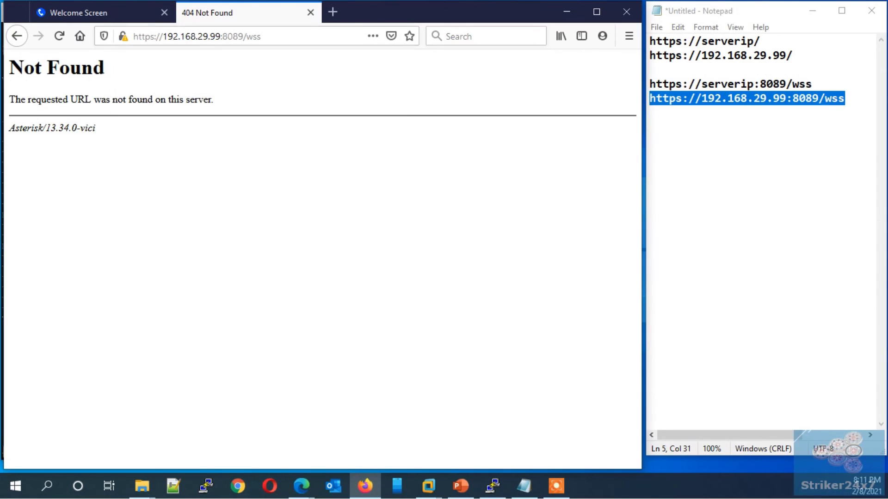
left_click(122, 36)
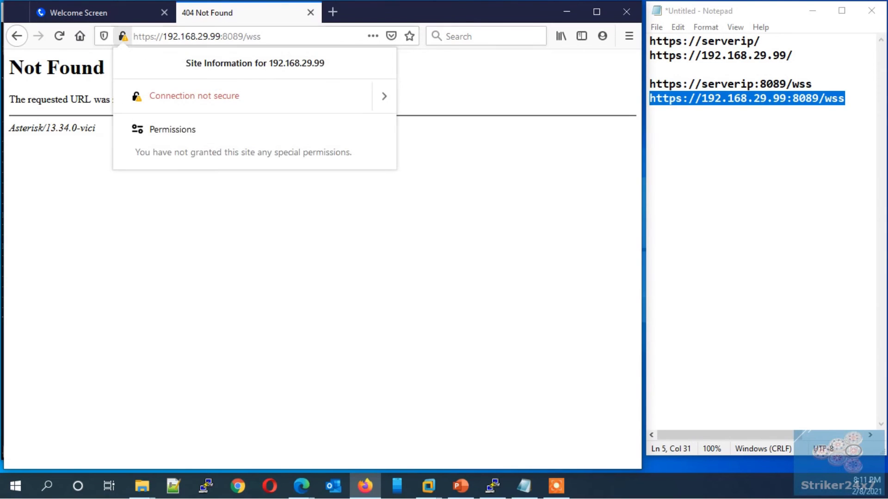
left_click(384, 95)
key("Escape")
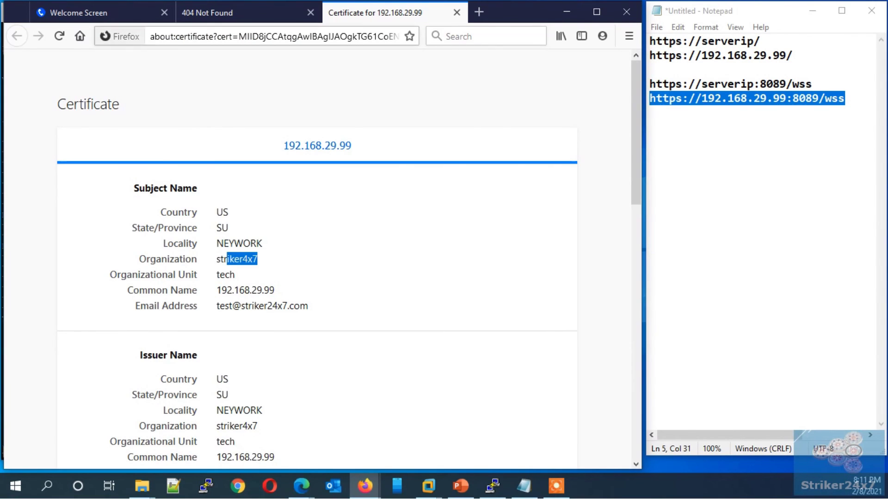
key("ctrl+1")
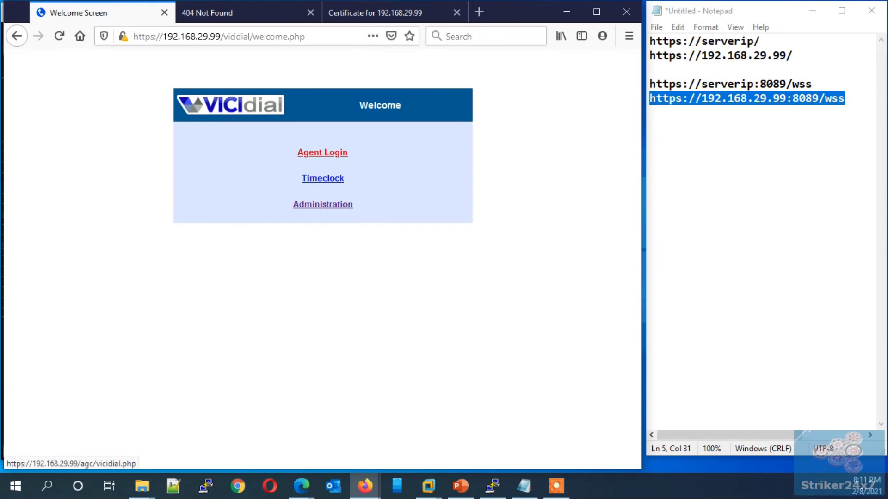
- Open the agent login page full-screen and sign in with the phone login and password
left_click(322, 152)
left_click(597, 11)
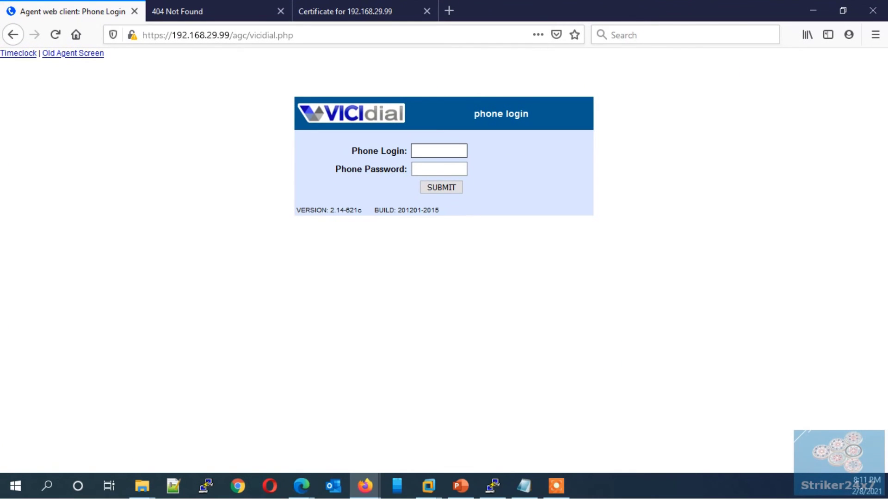
left_click(439, 151)
type("1001")
key("Tab")
type("test")
key("Return")
- Enter the agent user login and password and log into the TEST campaign
left_click(458, 151)
type("1001")
key("Tab")
type("test")
key("Tab")
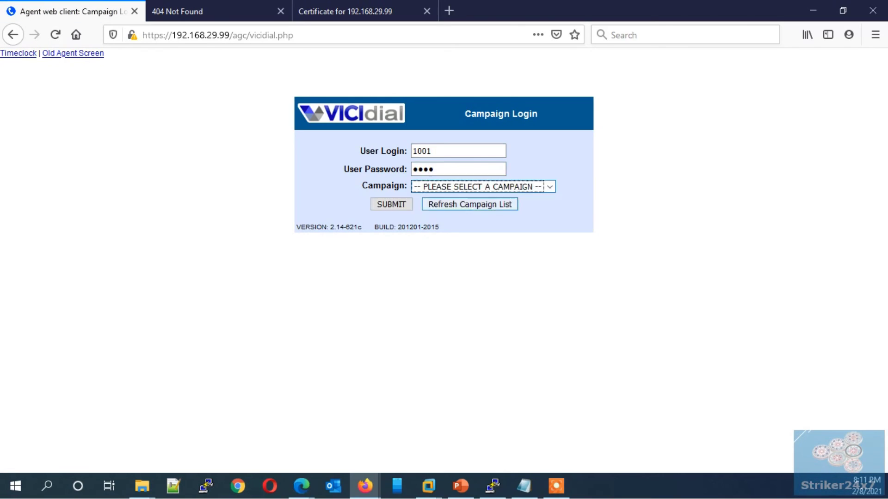
key("alt+Down")
key("Down")
key("Return")
key("Return")
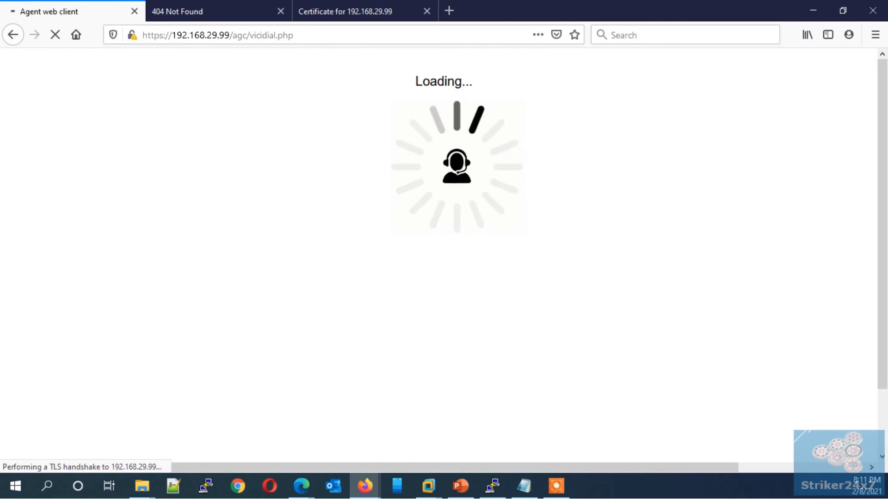
- Allow microphone access so the ViciPhone webphone registers and the agent screen loads
key("Tab")
key("Tab")
key("Tab")
key("space")
key("Tab")
key("Tab")
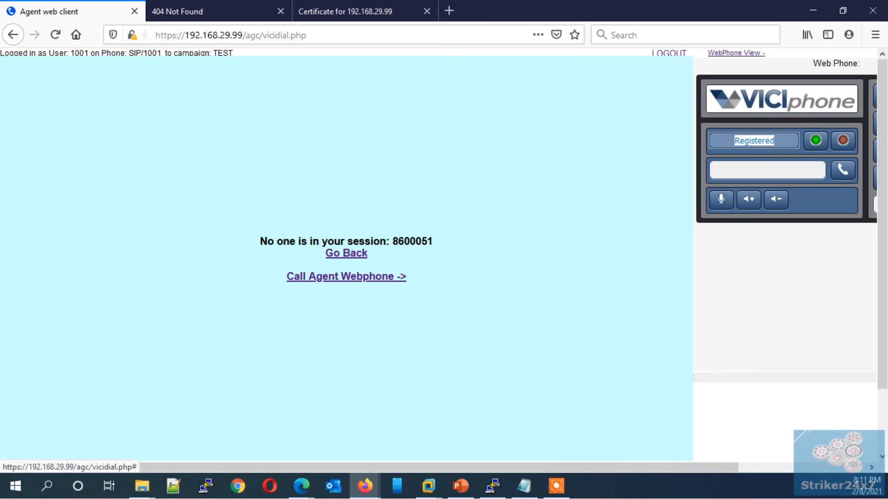
key("Return")
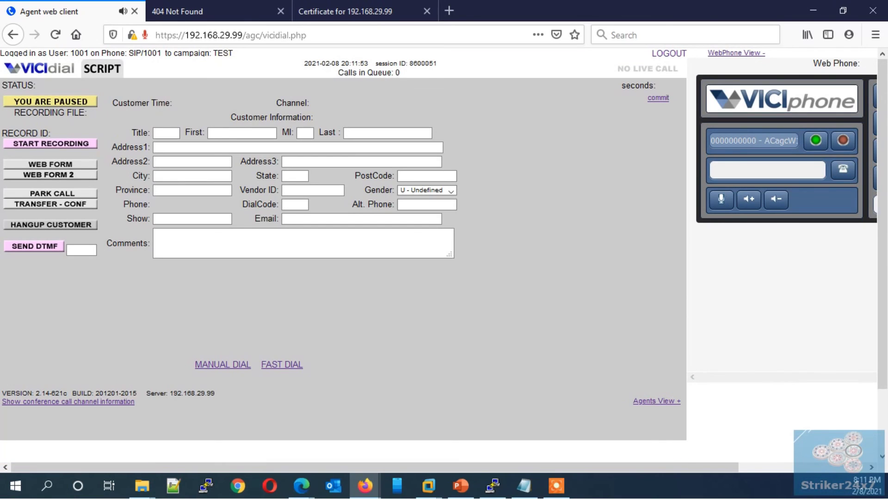
- Manually dial a new lead using the test phone number
left_click_drag(764, 141, 720, 140)
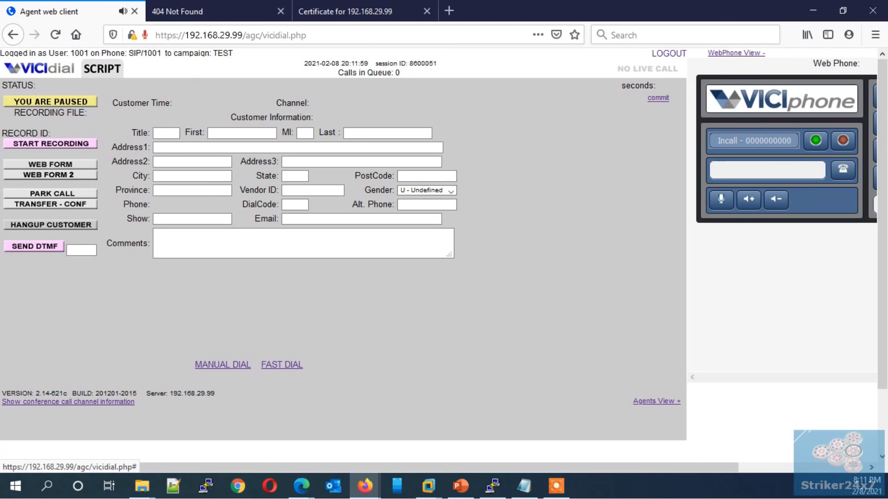
left_click(223, 365)
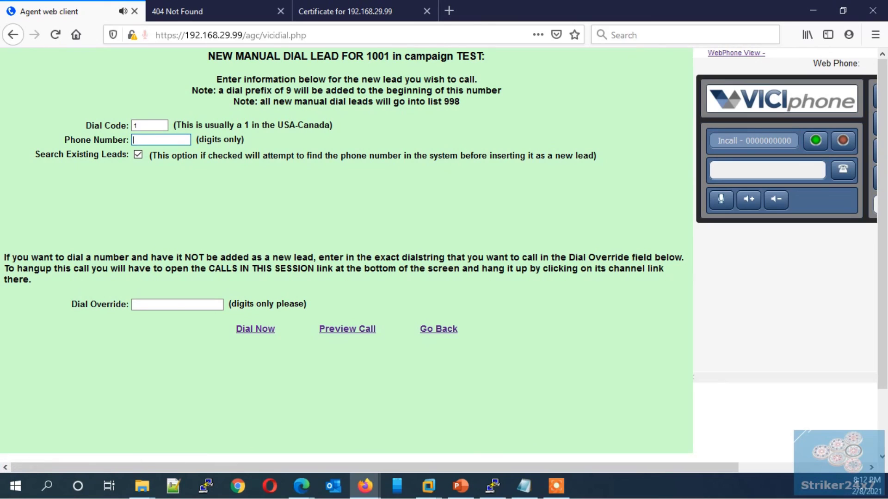
type("5551234567")
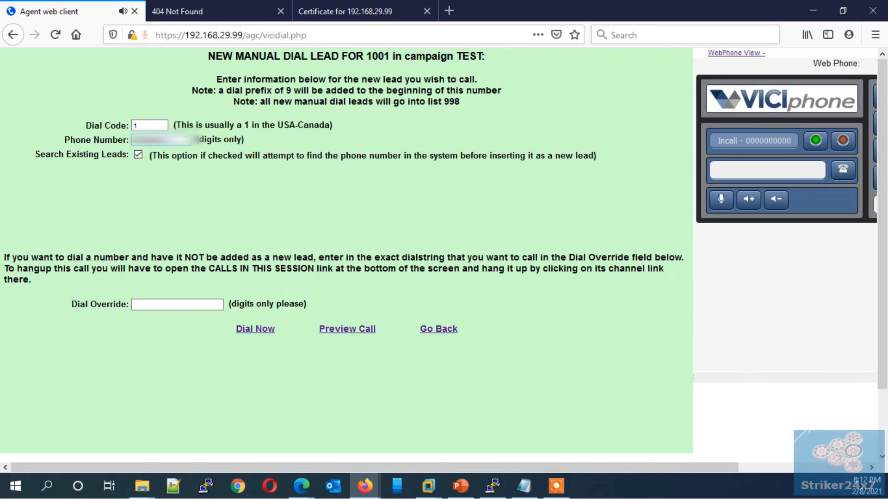
left_click(255, 328)
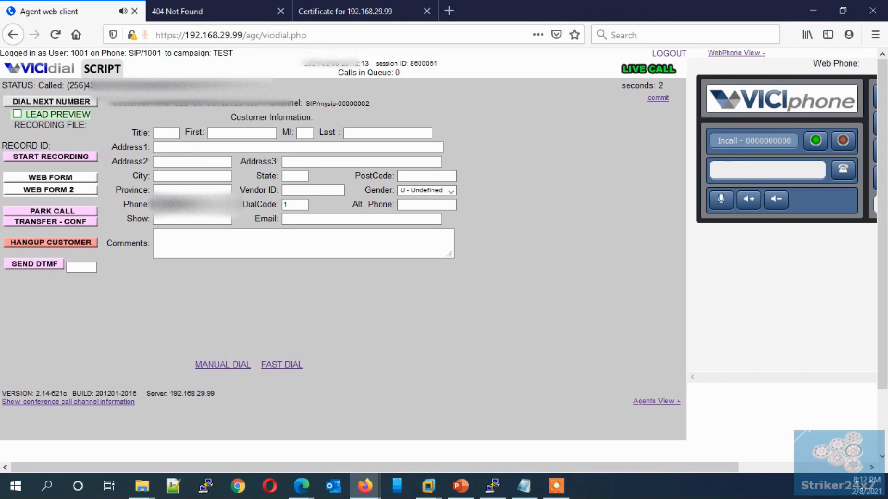
- Hang up the customer and disposition the call as SALE - Sale Made
left_click_drag(111, 103, 266, 103)
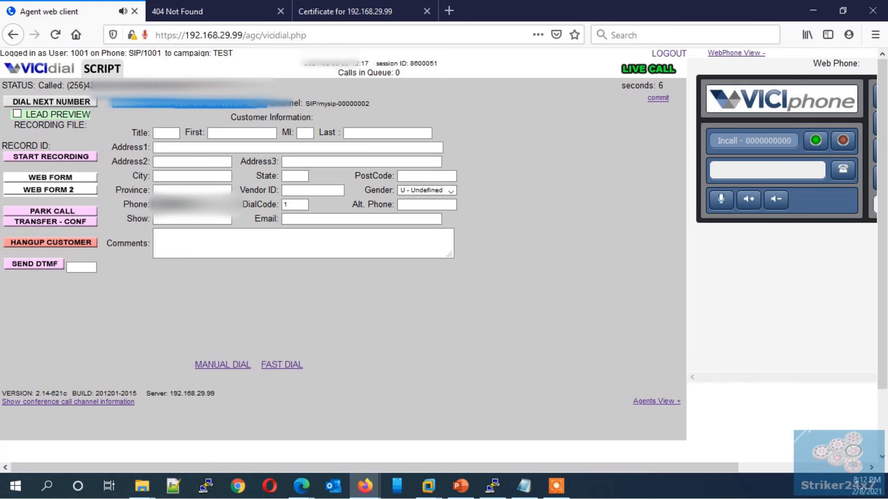
left_click(51, 242)
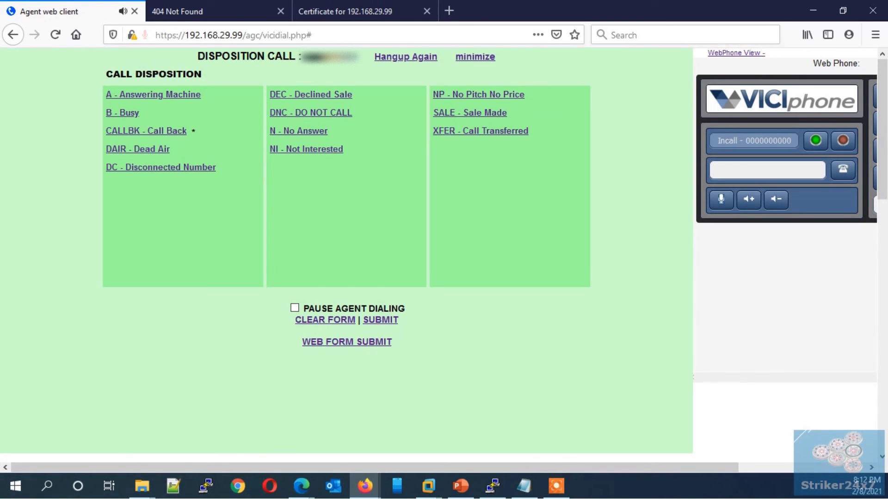
double_click(470, 113)
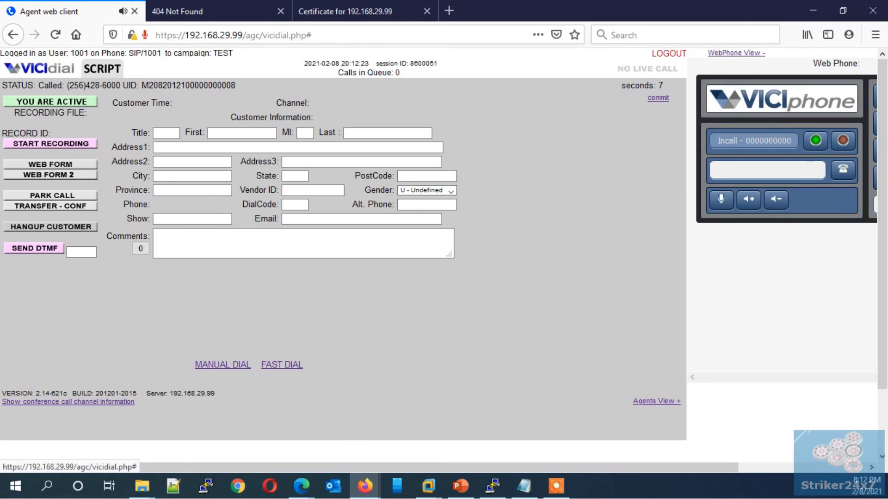
- Log the agent out of VICIdial and return to the Re-Login form for TEST
left_click(669, 53)
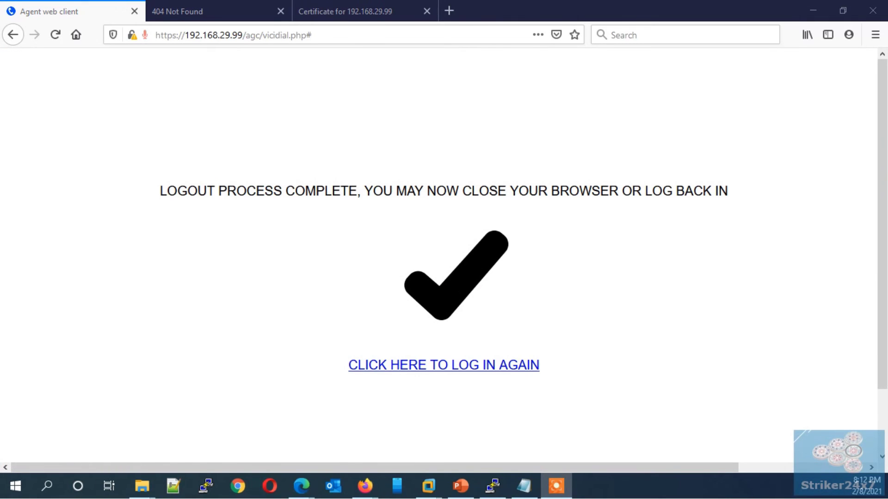
left_click(444, 365)
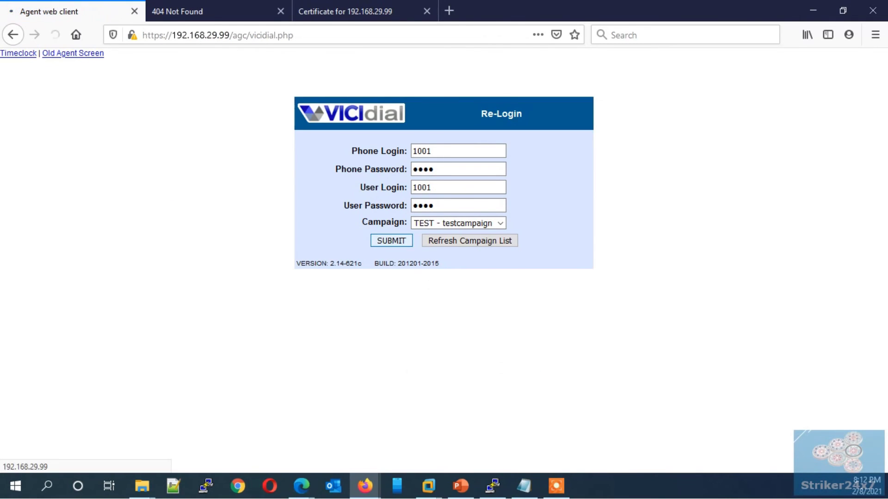